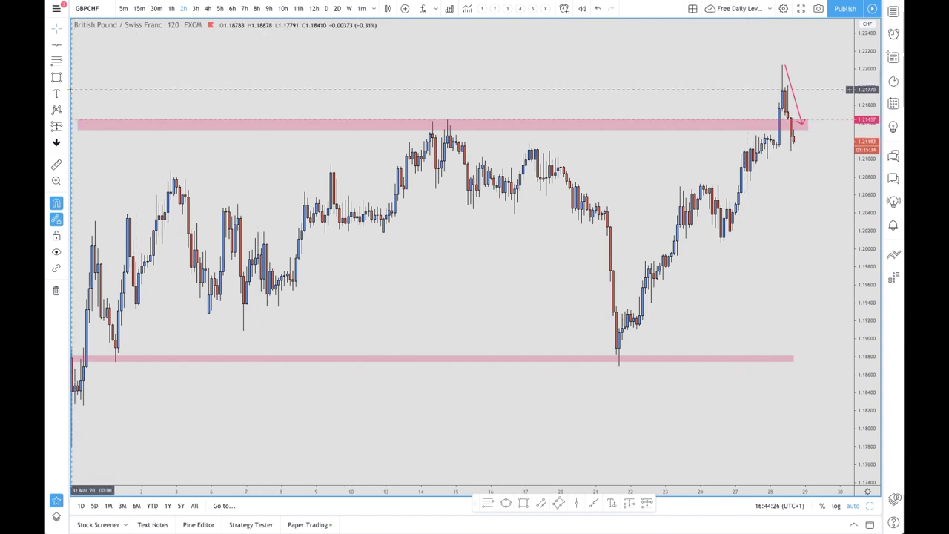
# Step: Handwrite "Bo", "R+" and "Lv" with the Brush tool above the upper pink zone
pyautogui.click(65, 79)
pyautogui.click(87, 77)
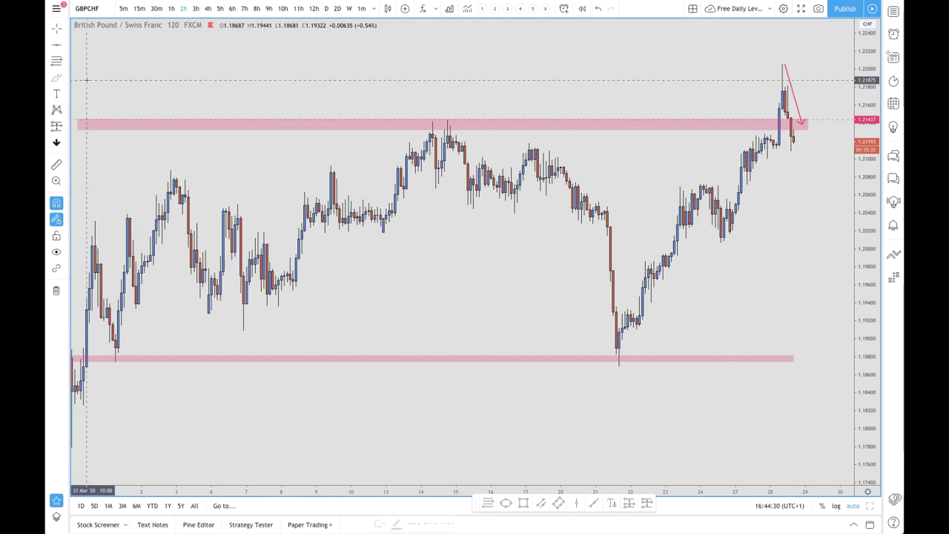
pyautogui.moveTo(173, 73)
pyautogui.mouseDown()
pyautogui.moveTo(176, 57)
pyautogui.moveTo(187, 62)
pyautogui.moveTo(169, 83)
pyautogui.moveTo(208, 69)
pyautogui.mouseUp()
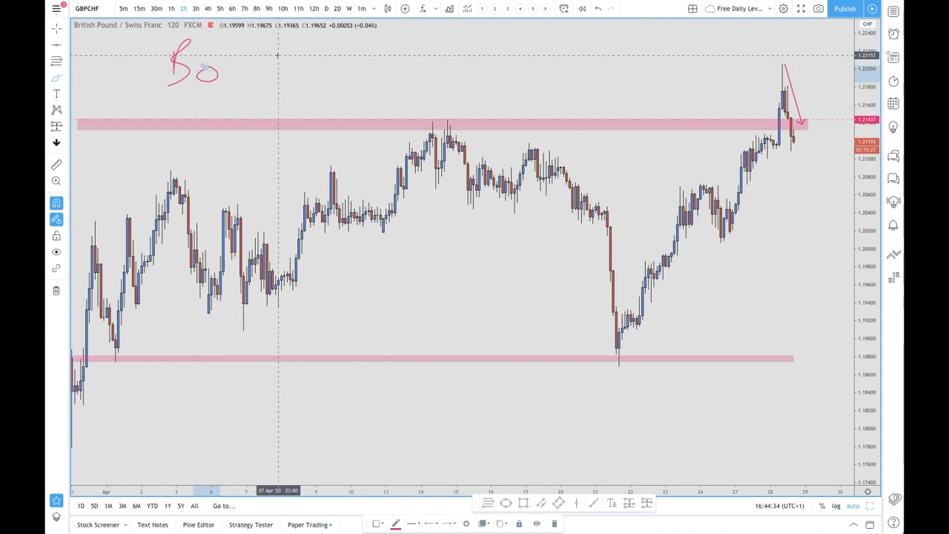
pyautogui.moveTo(276, 70)
pyautogui.mouseDown()
pyautogui.moveTo(293, 35)
pyautogui.moveTo(306, 64)
pyautogui.mouseUp()
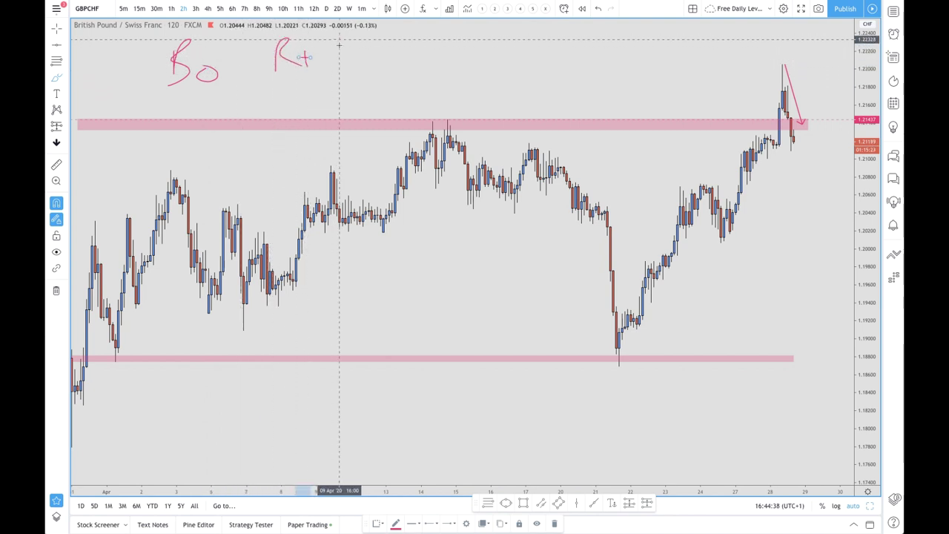
pyautogui.moveTo(339, 45)
pyautogui.mouseDown()
pyautogui.moveTo(355, 75)
pyautogui.moveTo(376, 56)
pyautogui.mouseUp()
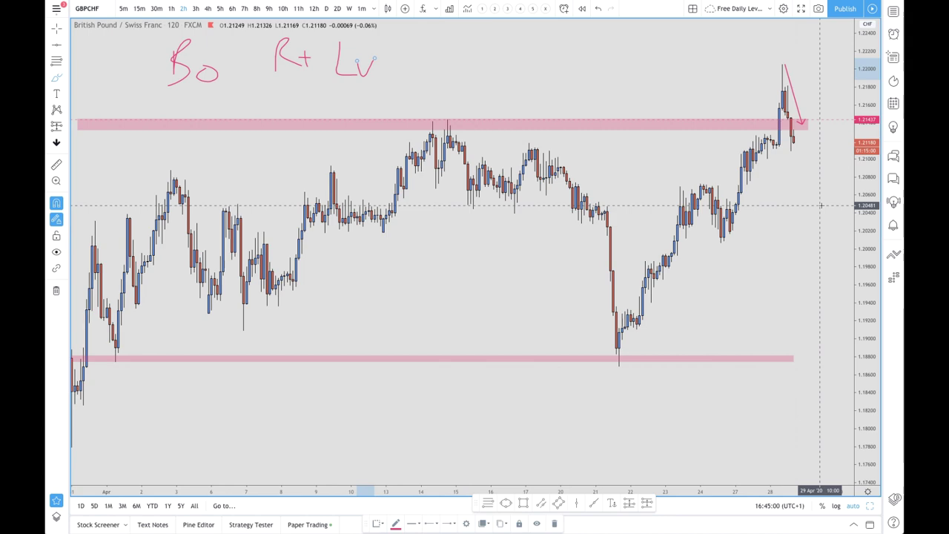
# Step: Brush a stepped falling arrow from the latest candle to the lower pink zone, and circle the mid-April highs at the upper zone
pyautogui.hscroll(3, 801, 201)
pyautogui.scroll(-2, 752, 190)
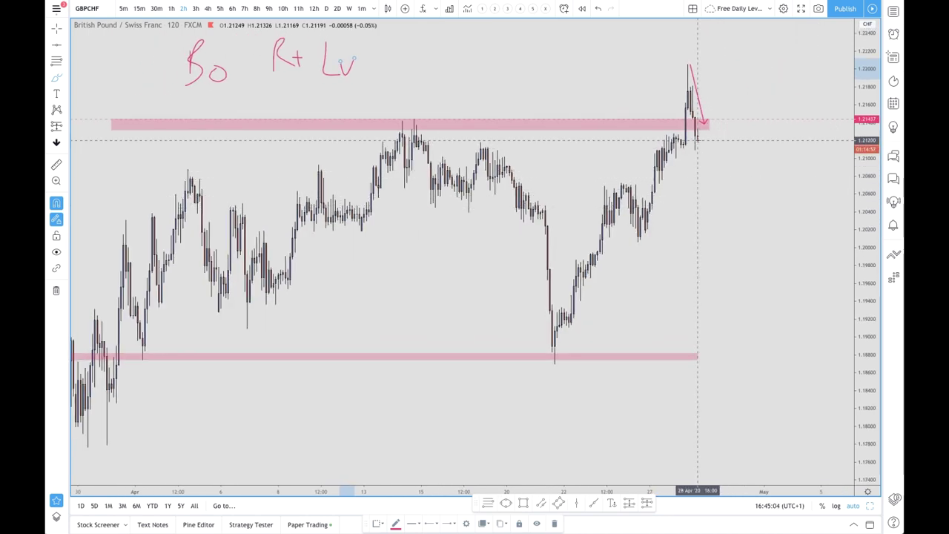
pyautogui.moveTo(697, 140)
pyautogui.mouseDown()
pyautogui.moveTo(752, 355)
pyautogui.moveTo(764, 325)
pyautogui.mouseUp()
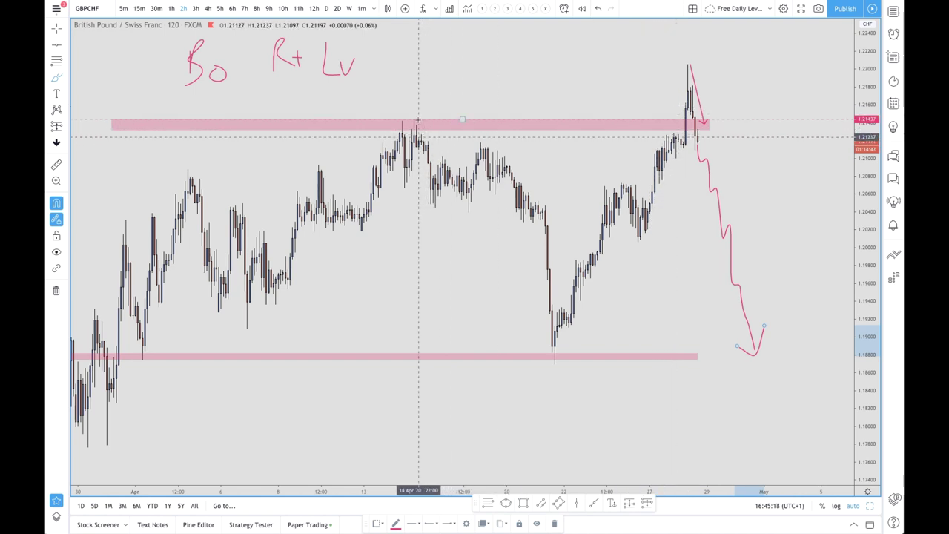
pyautogui.moveTo(418, 119); pyautogui.dragTo(419, 120)
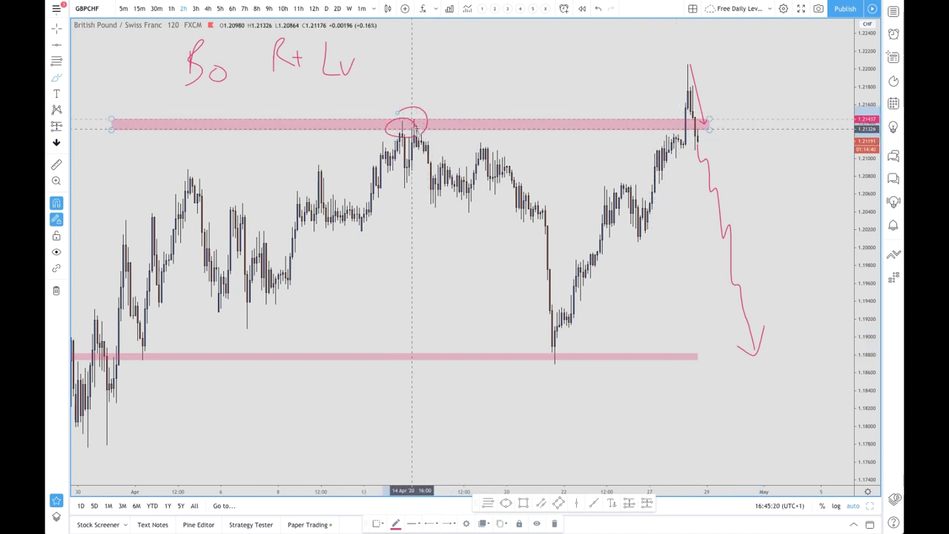
# Step: Switch the GBPCHF chart to the 1-hour interval, focused on the late-April rally into the upper zone
pyautogui.scroll(1, 635, 119)
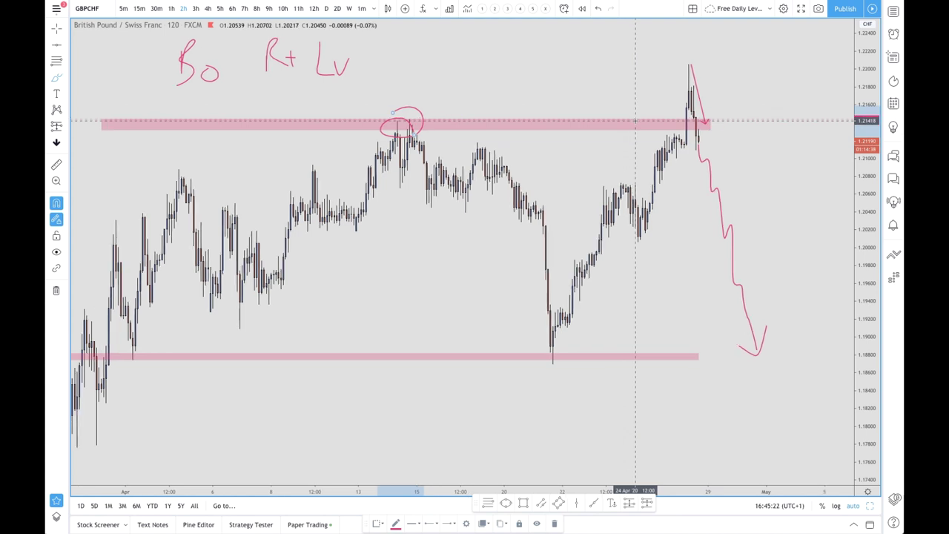
pyautogui.scroll(2, 635, 119)
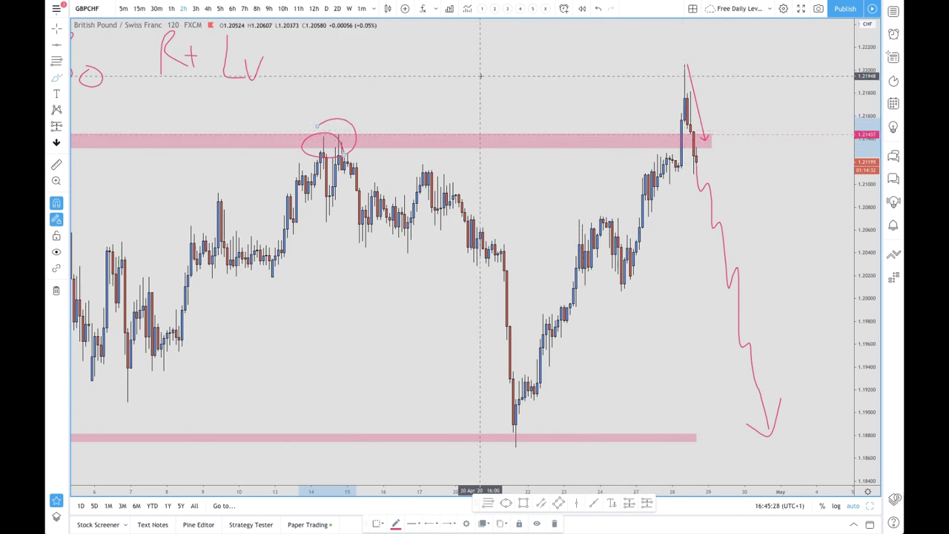
pyautogui.scroll(5, 641, 74)
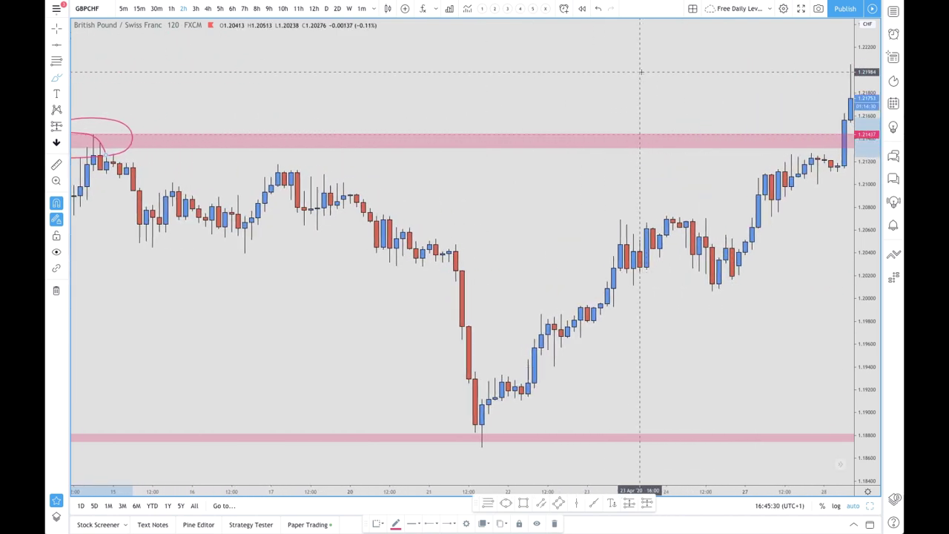
pyautogui.scroll(5, 641, 72)
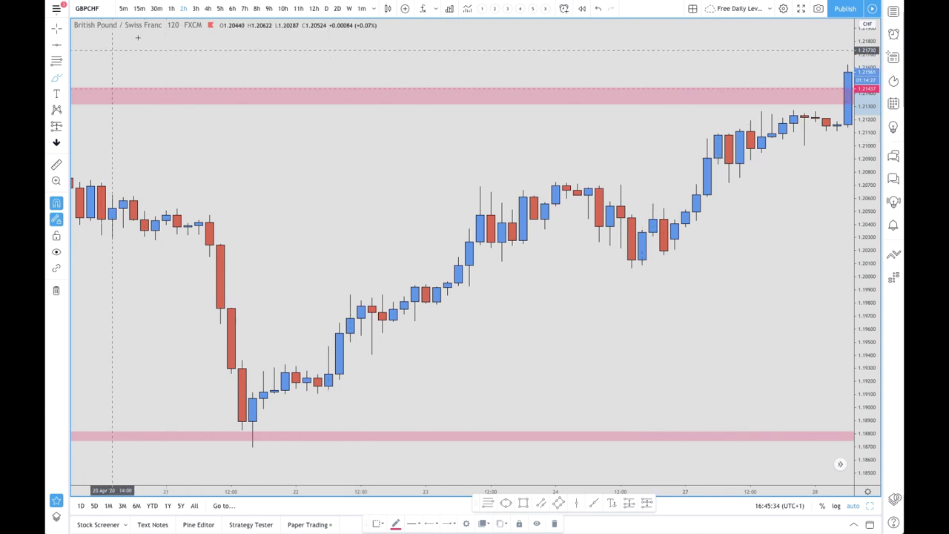
pyautogui.click(172, 8)
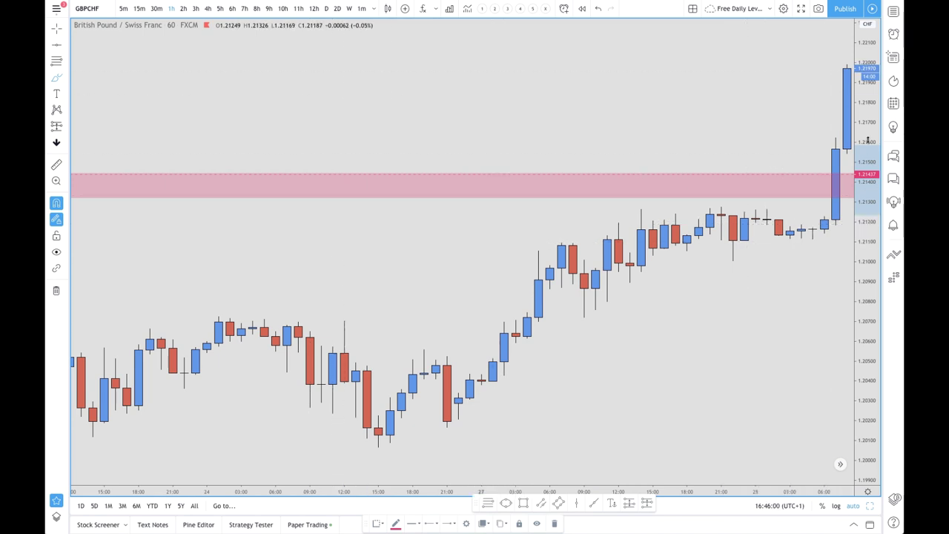
# Step: Place a Long Position on the 28 April 07:00 breakout candle with its entry at 1.21565
pyautogui.click(64, 127)
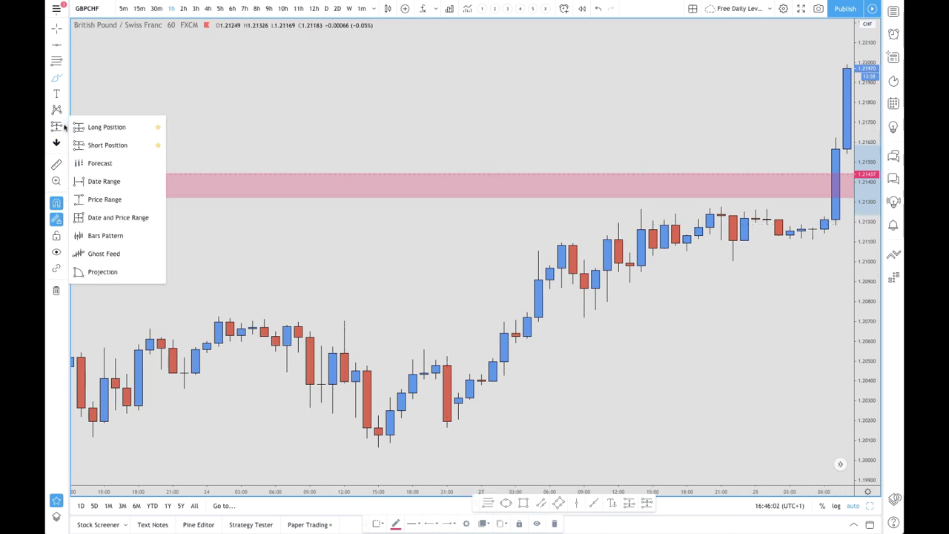
pyautogui.click(108, 129)
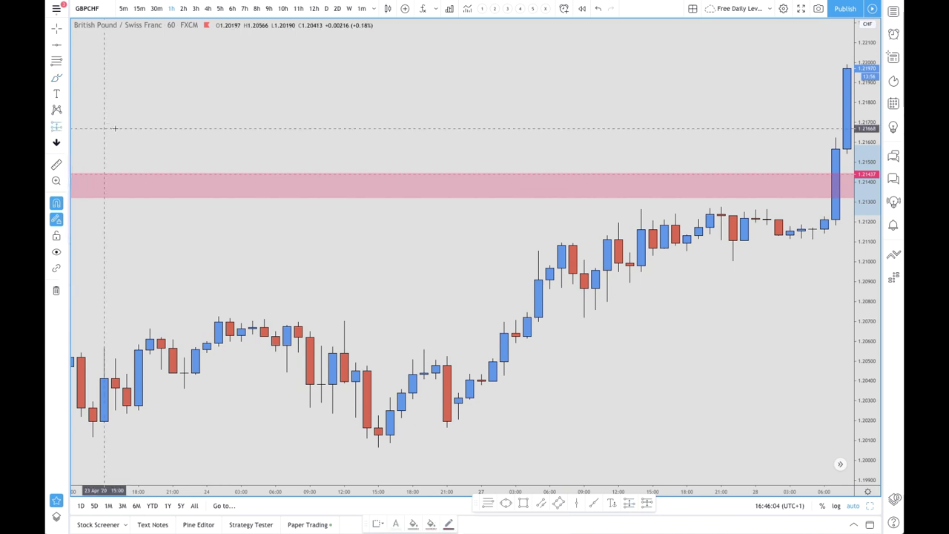
pyautogui.click(838, 153)
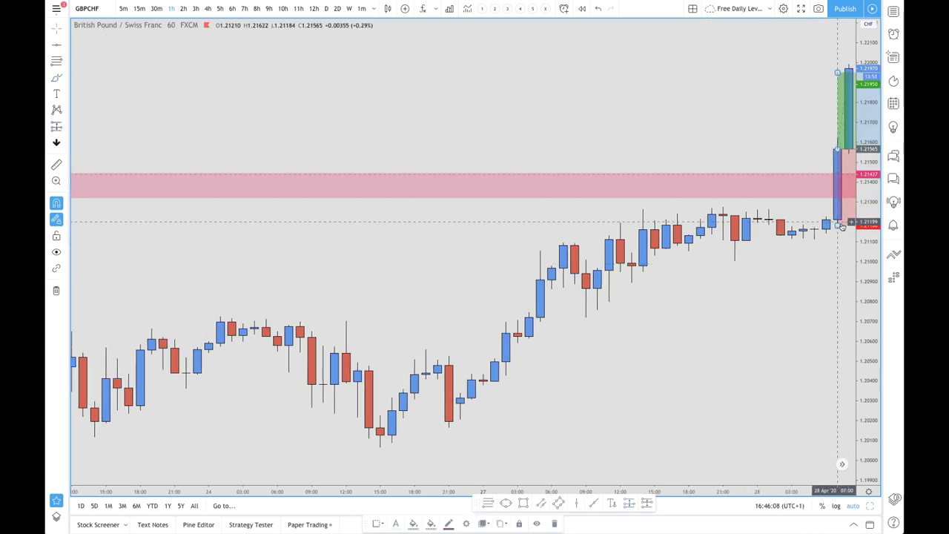
# Step: Set the long position's stop to 1.21081 and its target to 1.22004
pyautogui.moveTo(837, 225)
pyautogui.mouseDown()
pyautogui.moveTo(835, 265)
pyautogui.moveTo(841, 237)
pyautogui.mouseUp()
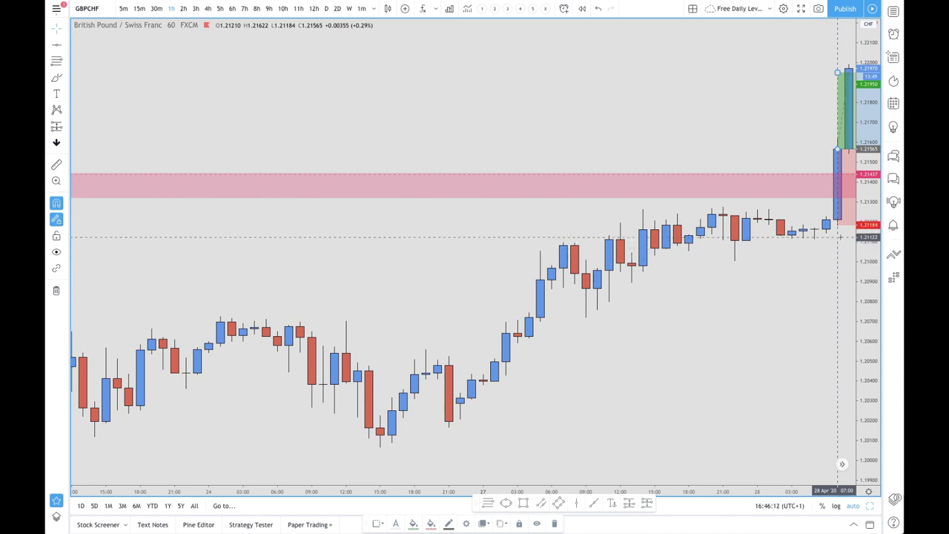
pyautogui.moveTo(842, 241)
pyautogui.mouseDown()
pyautogui.moveTo(843, 256)
pyautogui.moveTo(850, 246)
pyautogui.mouseUp()
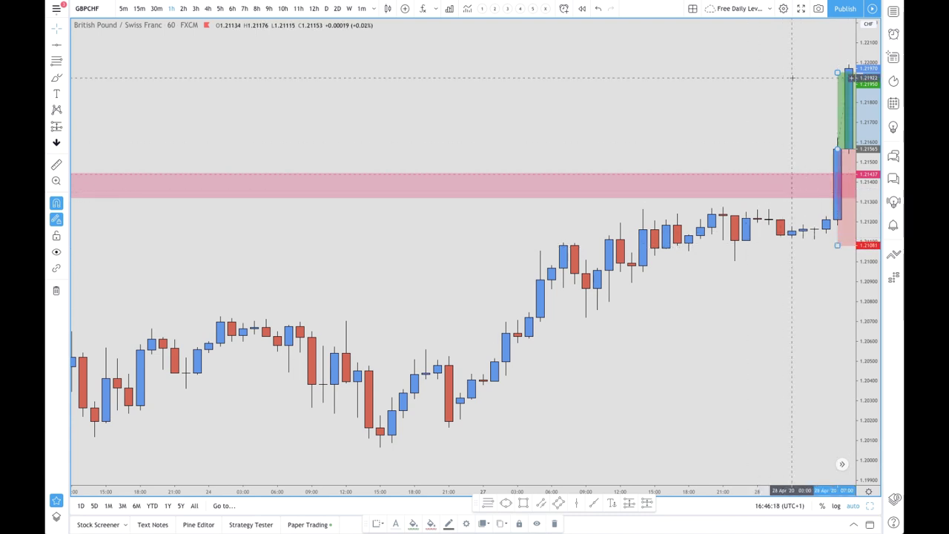
pyautogui.moveTo(838, 72); pyautogui.dragTo(835, 45)
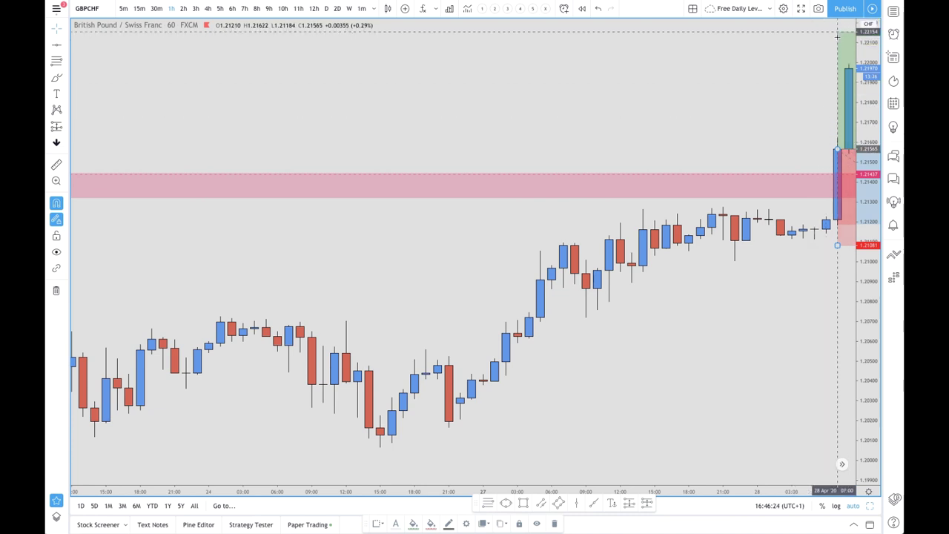
pyautogui.moveTo(837, 34); pyautogui.dragTo(838, 53)
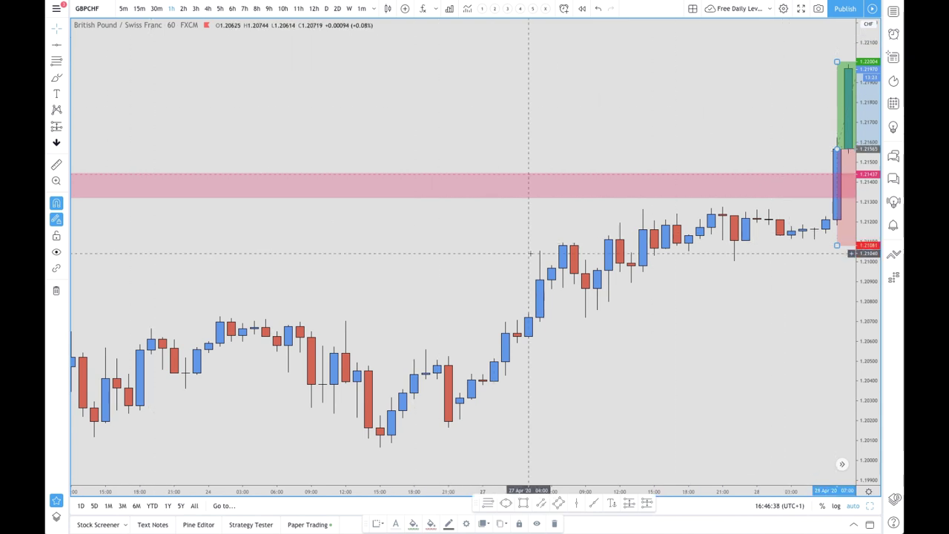
# Step: Advance the chart candle by candle to 28 April 14:00 to follow price against the long position
pyautogui.press('Right')
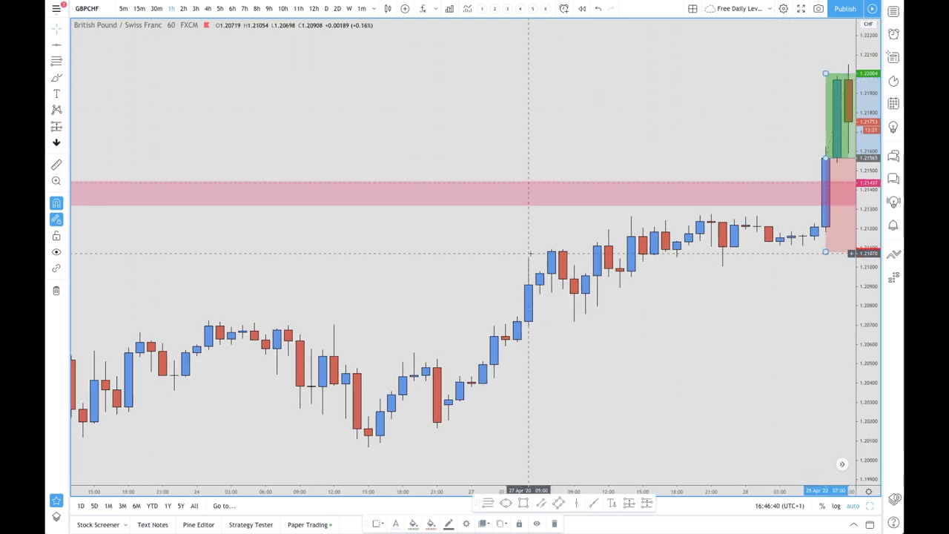
pyautogui.press('Right')
pyautogui.press('Right')
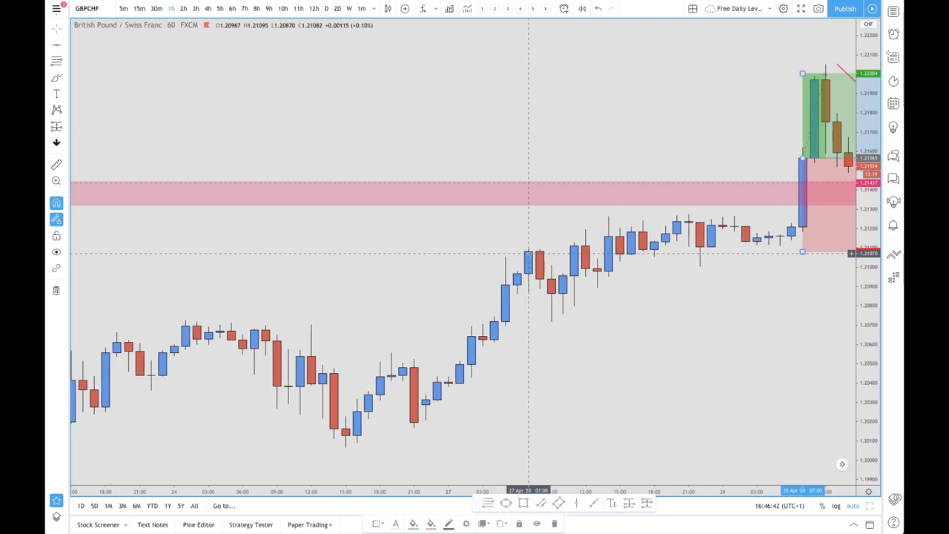
pyautogui.press('Right')
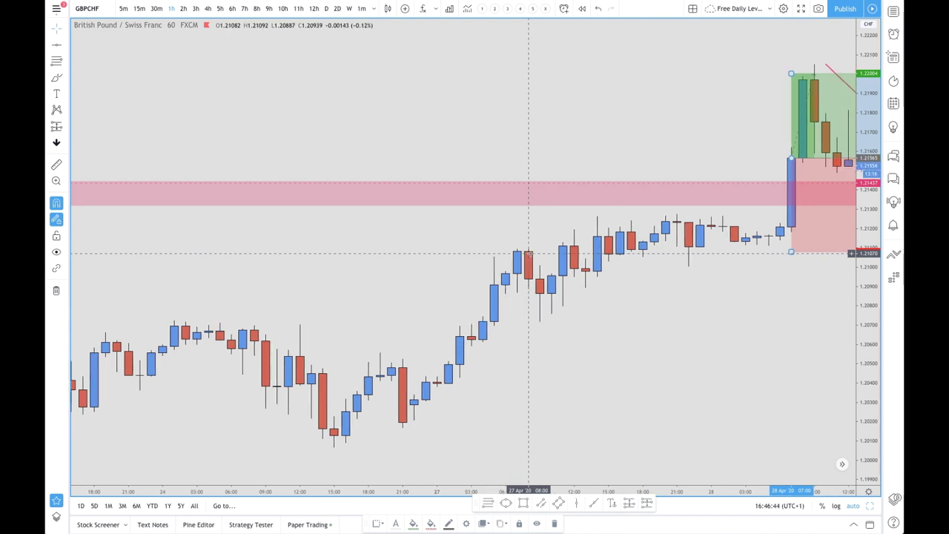
pyautogui.press('Right')
pyautogui.press('Right')
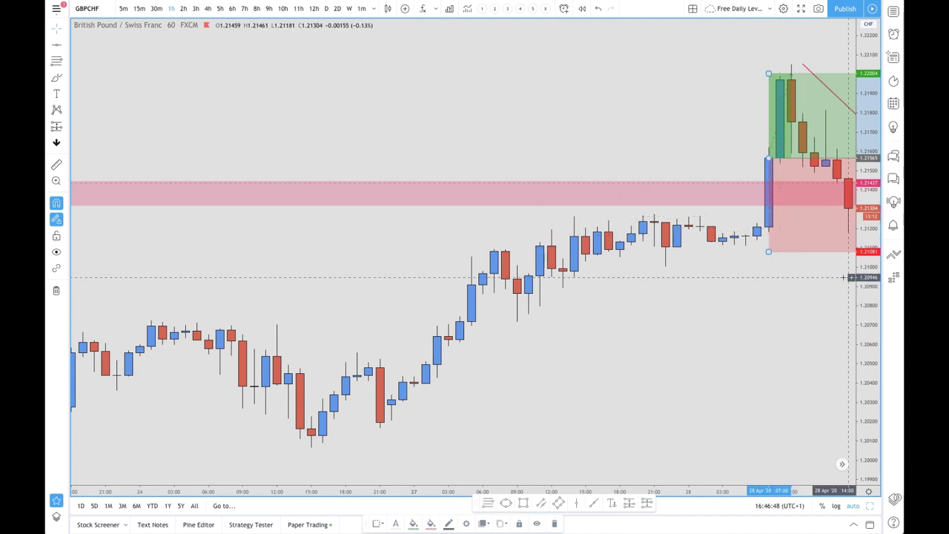
pyautogui.press('space')
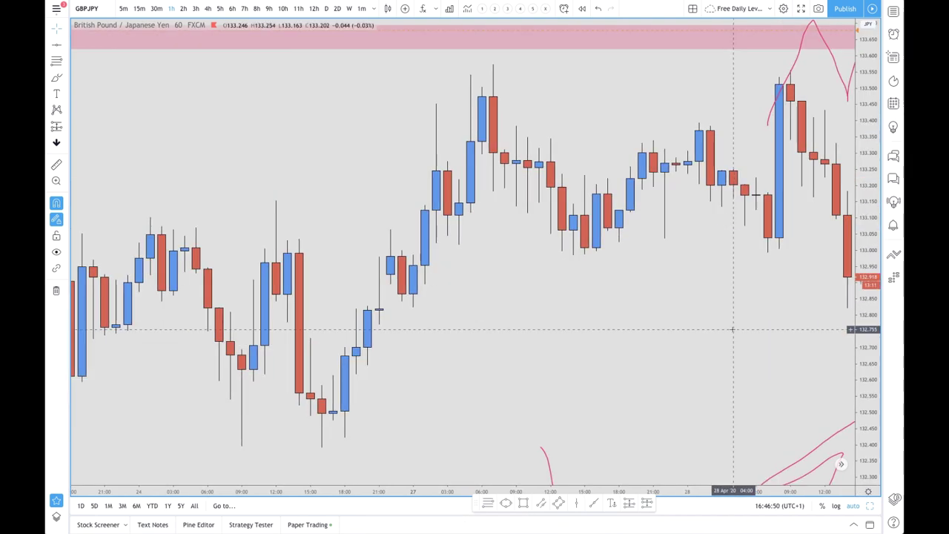
pyautogui.scroll(-2, 664, 294)
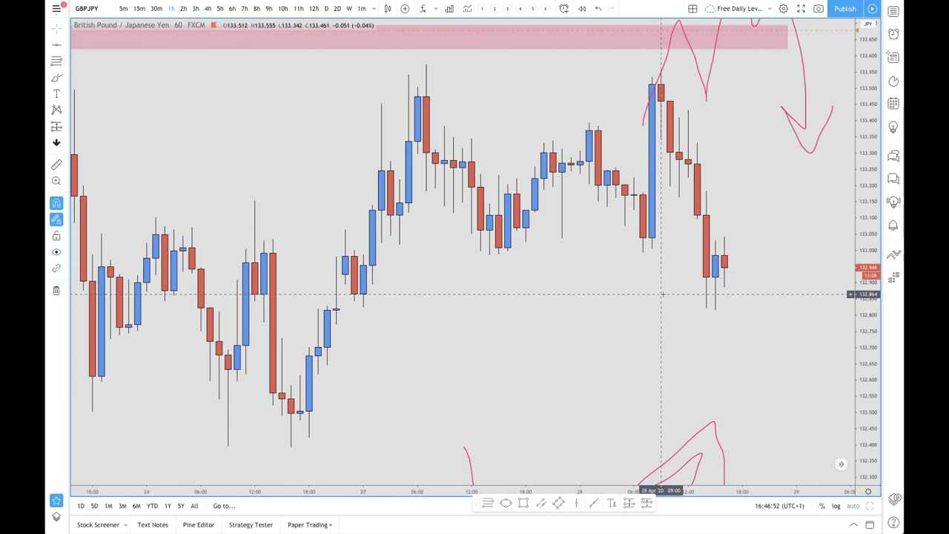
pyautogui.scroll(-5, 662, 295)
pyautogui.hotkey('shift', 'space')
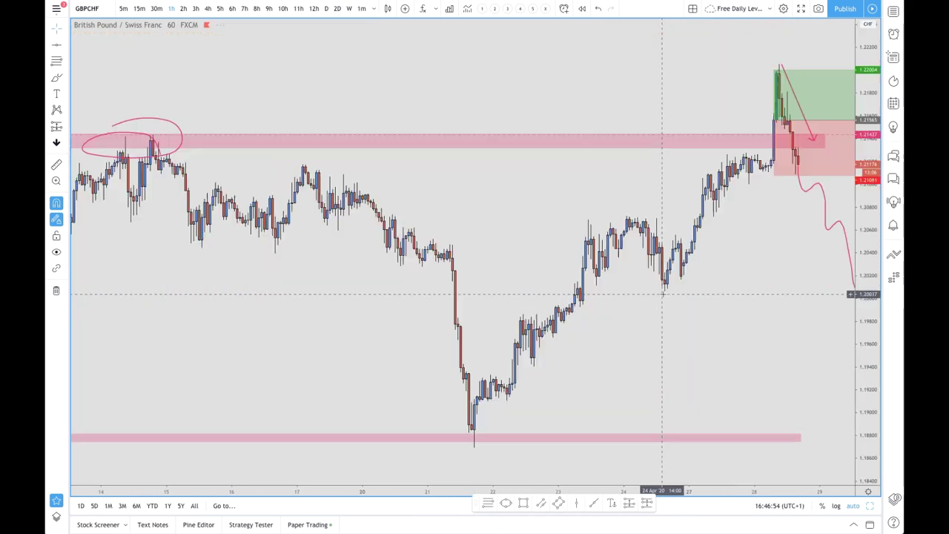
# Step: Select the long position on GBPCHF and move the floating favourite drawing tools down, clear of the chart
pyautogui.scroll(4, 689, 275)
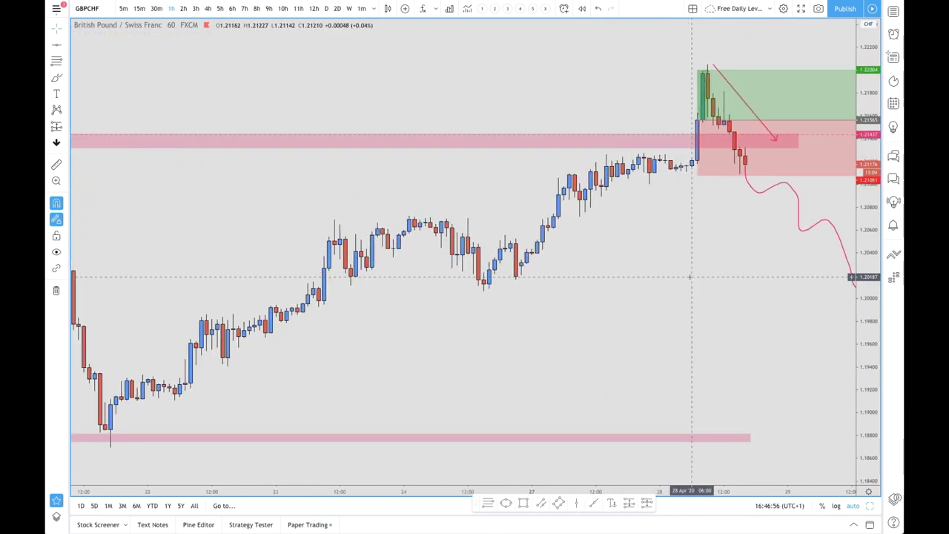
pyautogui.scroll(2, 689, 276)
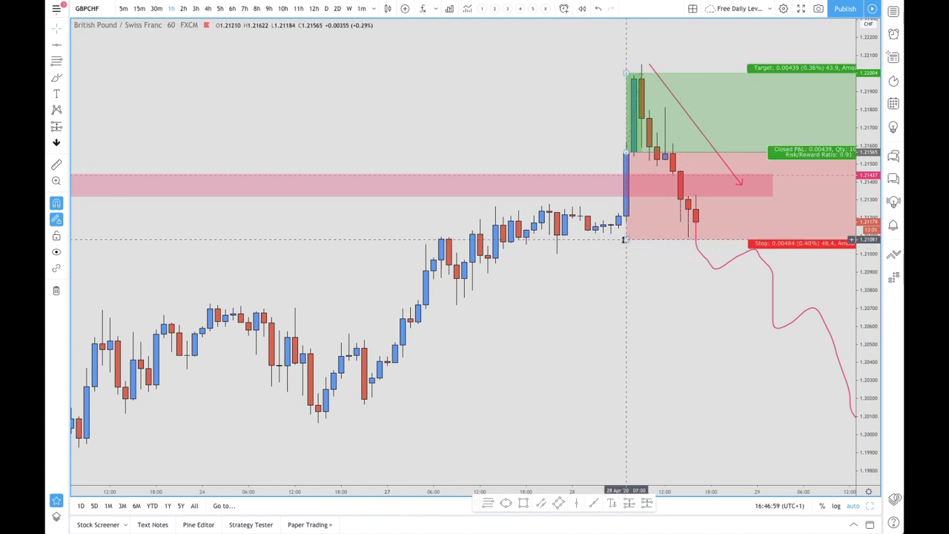
pyautogui.rightClick(686, 238)
pyautogui.click(723, 220)
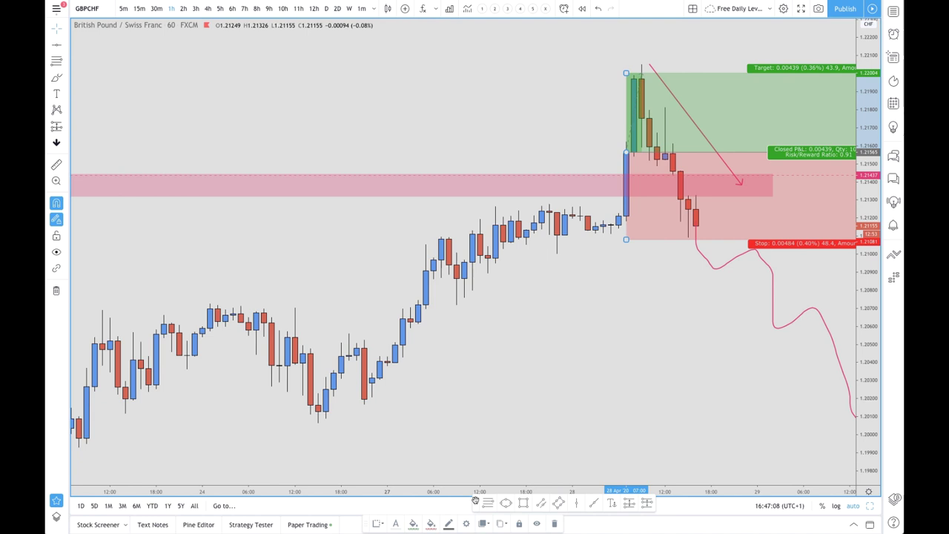
pyautogui.moveTo(475, 501); pyautogui.dragTo(569, 524)
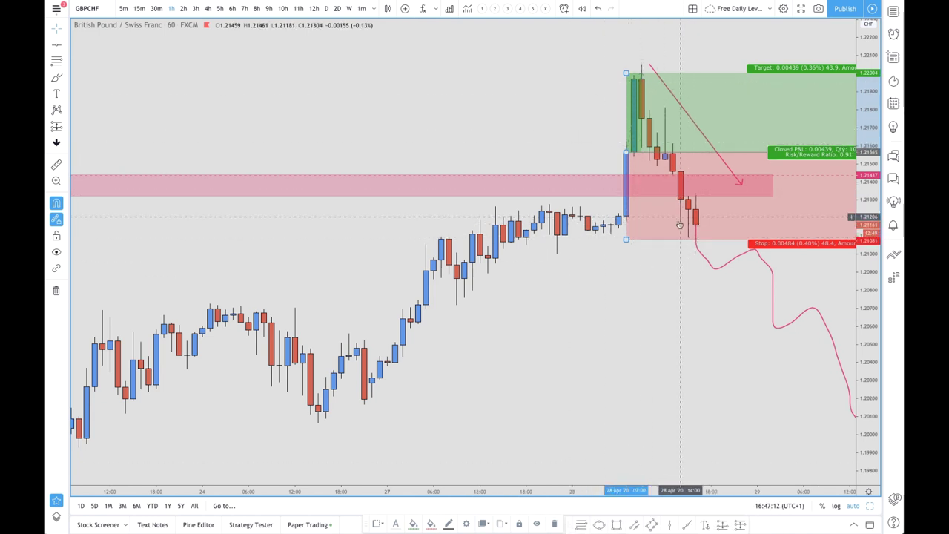
# Step: Move the long position's stop to 1.20868, 1.21050 and 1.20968 in turn, finishing 93.1 pips below the entry
pyautogui.scroll(-5, 692, 229)
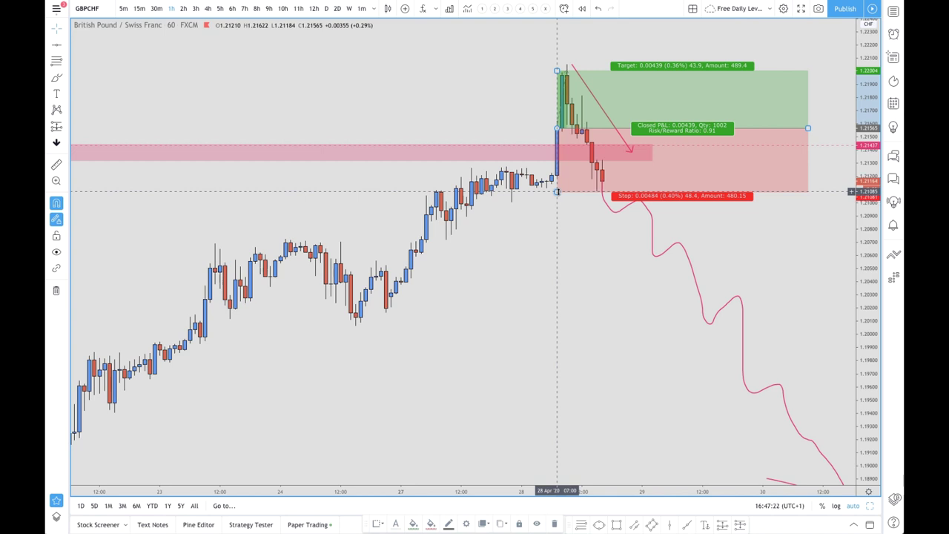
pyautogui.moveTo(556, 192); pyautogui.dragTo(572, 221)
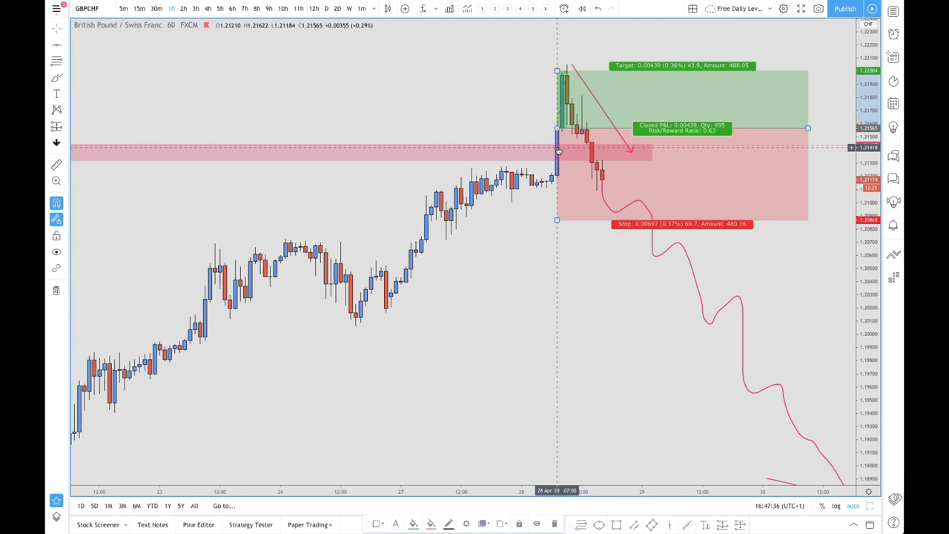
pyautogui.moveTo(557, 219); pyautogui.dragTo(577, 196)
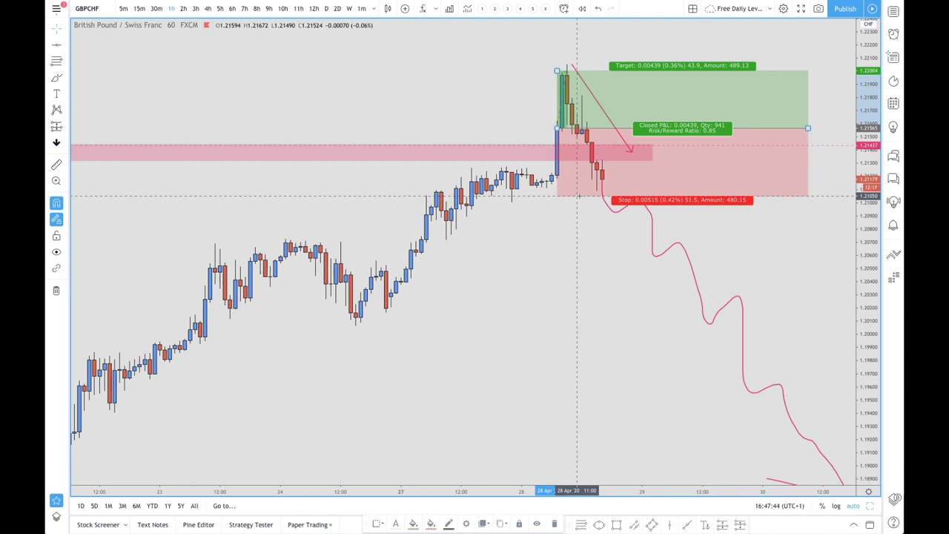
pyautogui.moveTo(578, 196); pyautogui.dragTo(578, 207)
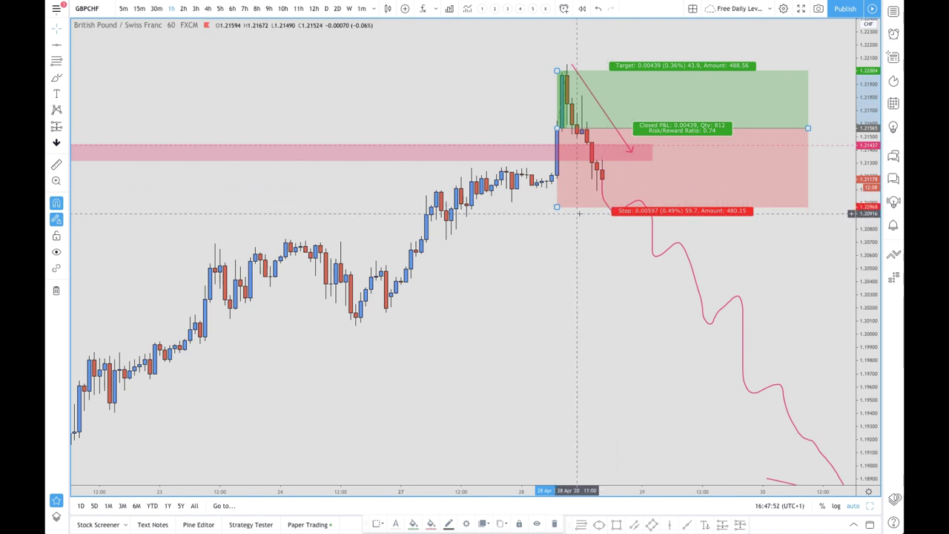
pyautogui.moveTo(557, 207); pyautogui.dragTo(558, 251)
pyautogui.scroll(-5, 586, 238)
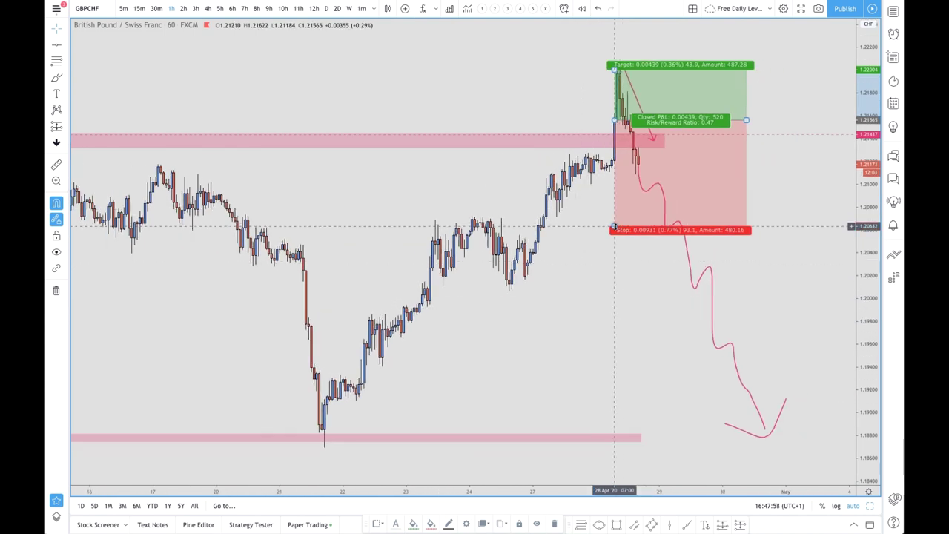
# Step: Set the long position's stop to 1.18958 and brush a letter C inside its target area beside the price peak
pyautogui.moveTo(614, 226); pyautogui.dragTo(614, 419)
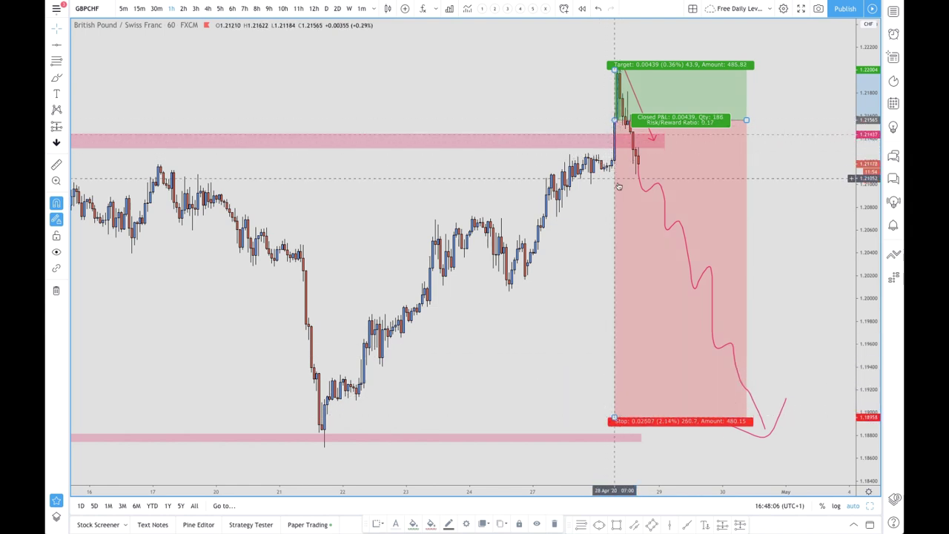
pyautogui.scroll(-2, 634, 185)
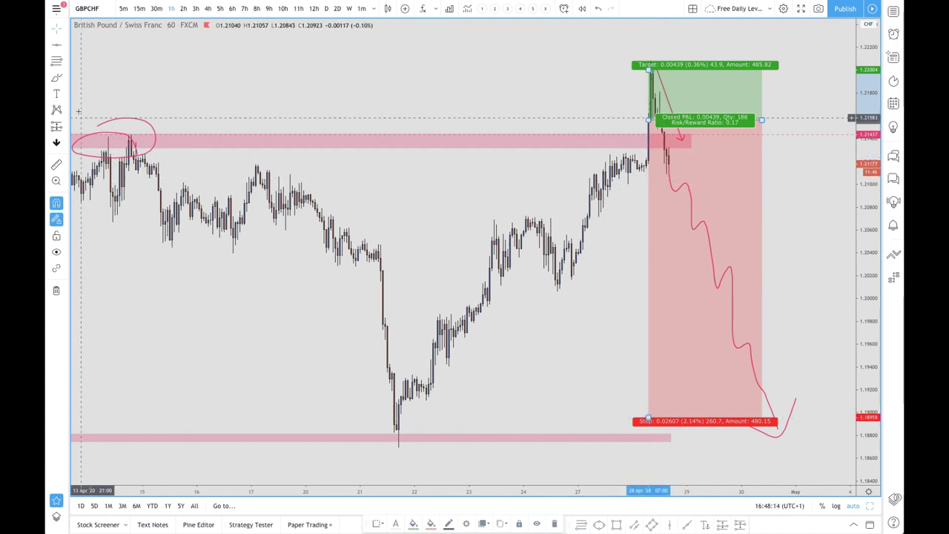
pyautogui.click(56, 78)
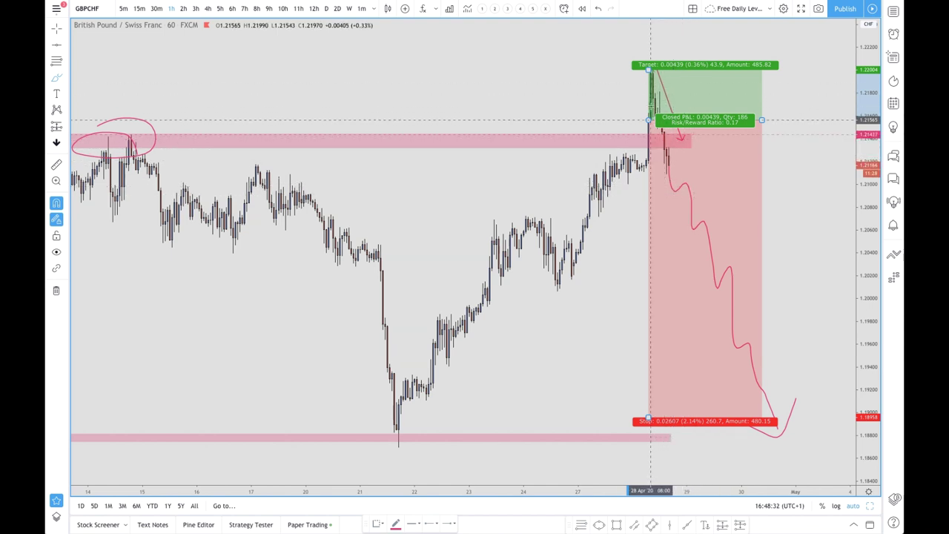
pyautogui.scroll(5, 651, 119)
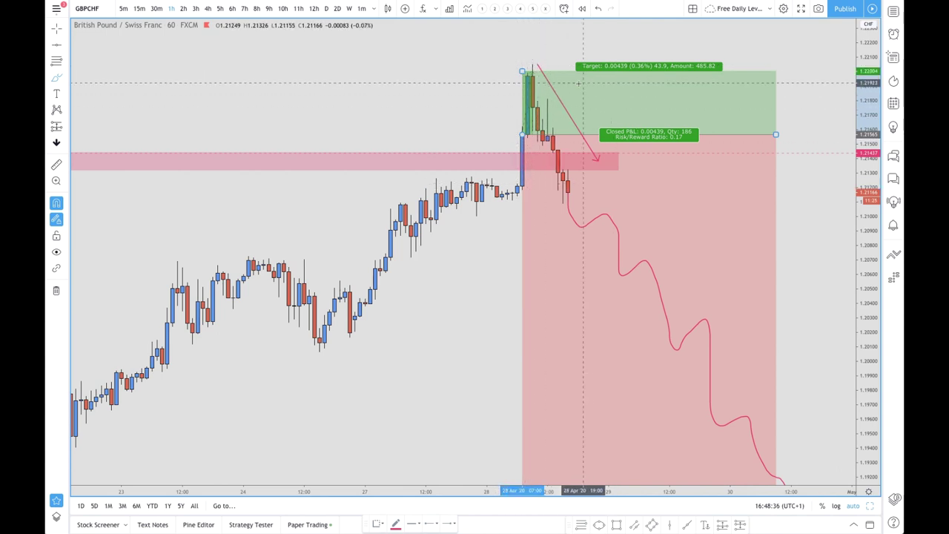
pyautogui.moveTo(585, 84); pyautogui.dragTo(598, 121)
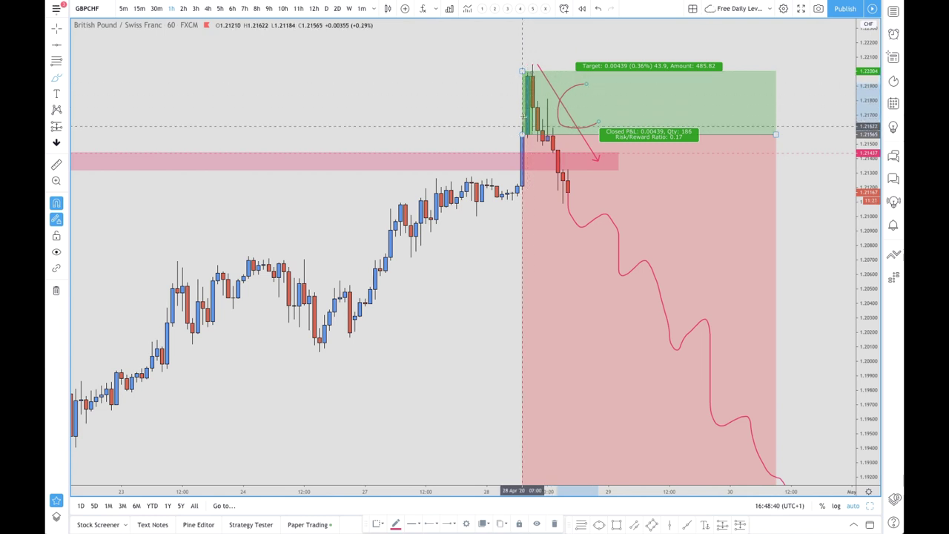
pyautogui.scroll(-3, 545, 178)
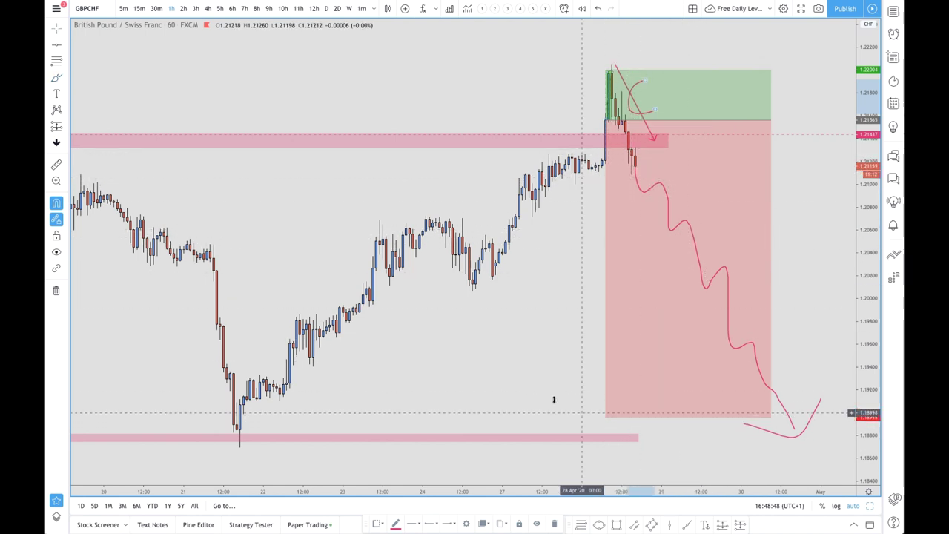
# Step: Brush a letter P over the projected decline in the stop area and a rising price path from it to about 1.2095
pyautogui.click(56, 78)
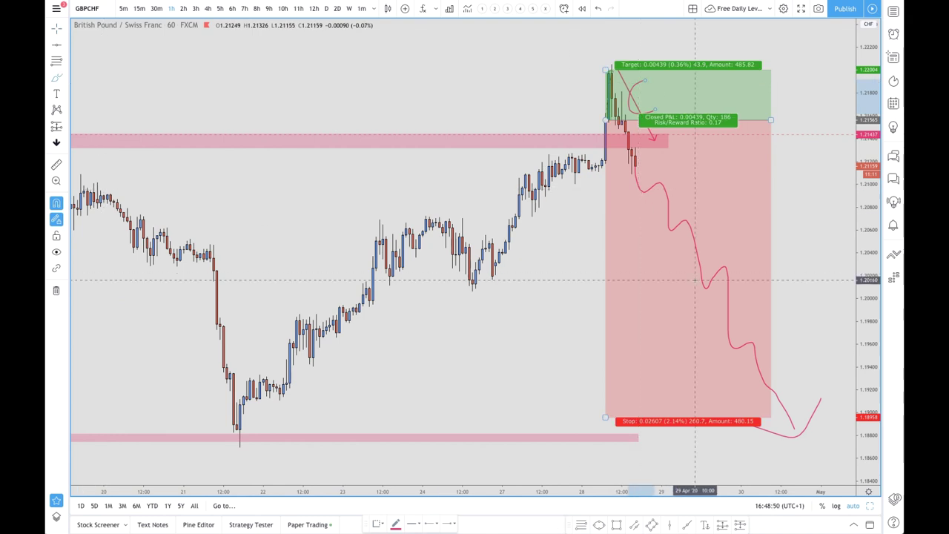
pyautogui.moveTo(695, 282); pyautogui.dragTo(705, 323)
pyautogui.hscroll(5, 705, 323)
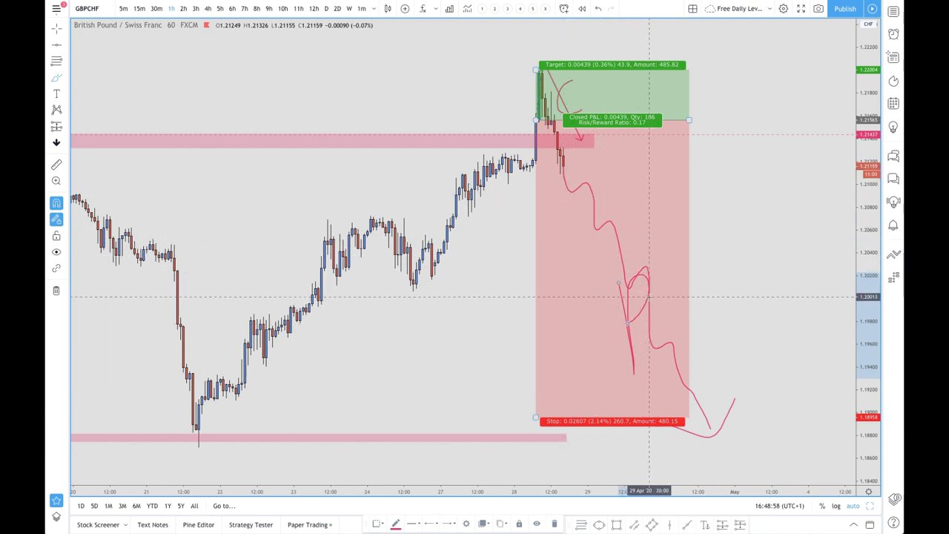
pyautogui.moveTo(710, 437)
pyautogui.mouseDown()
pyautogui.moveTo(649, 290)
pyautogui.moveTo(667, 219)
pyautogui.mouseUp()
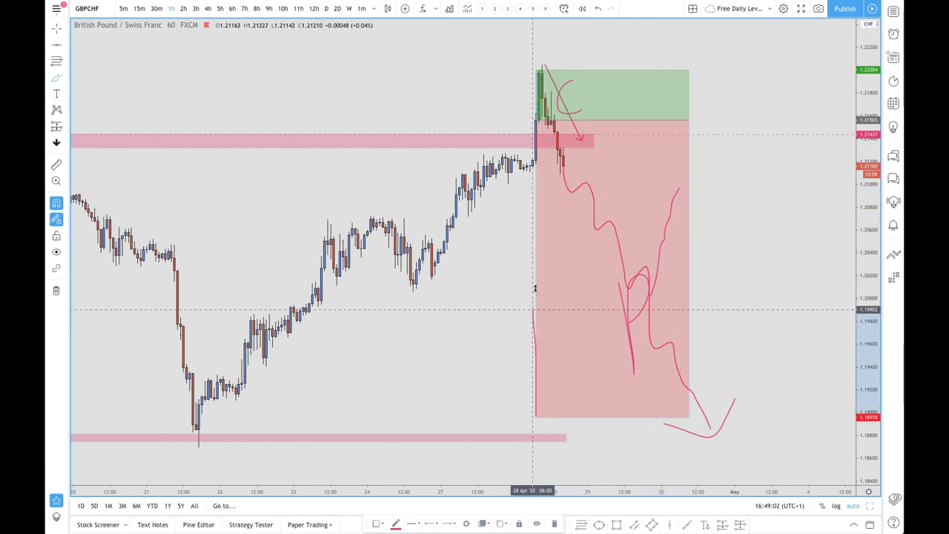
# Step: Raise the long position's stop to 1.21028, just below the latest candles
pyautogui.moveTo(535, 288); pyautogui.dragTo(538, 247)
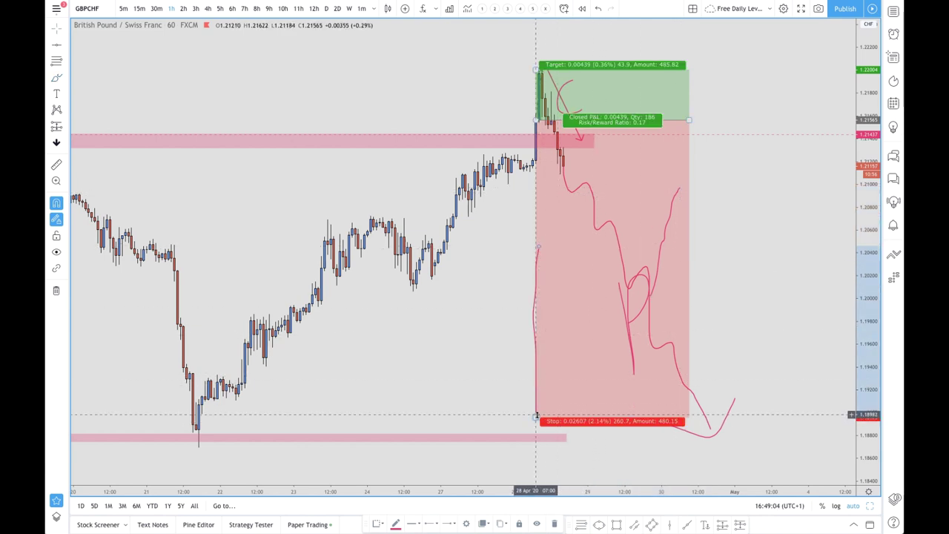
pyautogui.moveTo(536, 417); pyautogui.dragTo(535, 181)
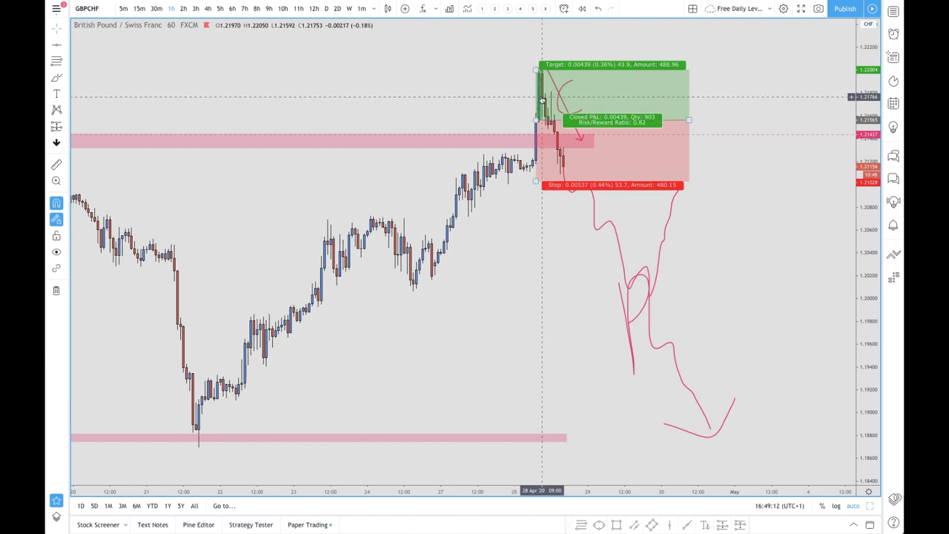
pyautogui.scroll(4, 540, 96)
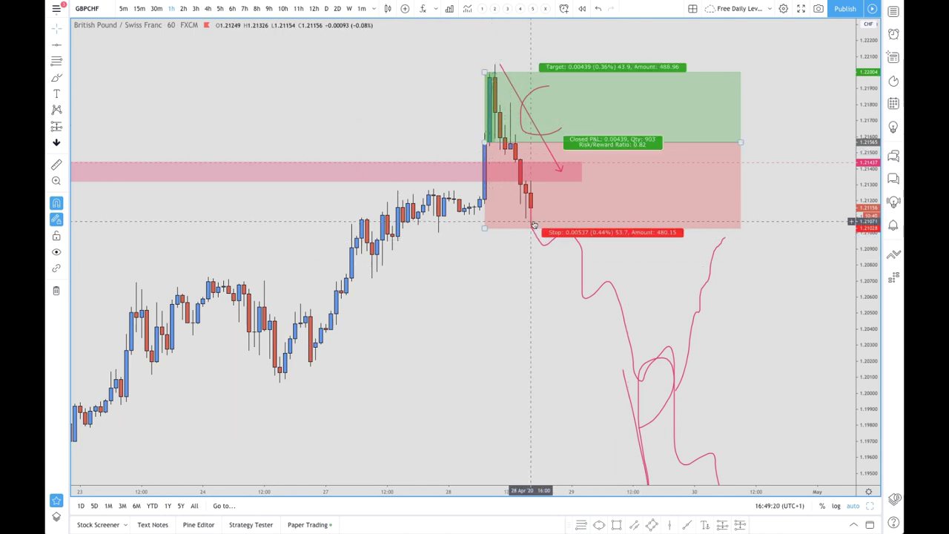
pyautogui.scroll(-3, 679, 267)
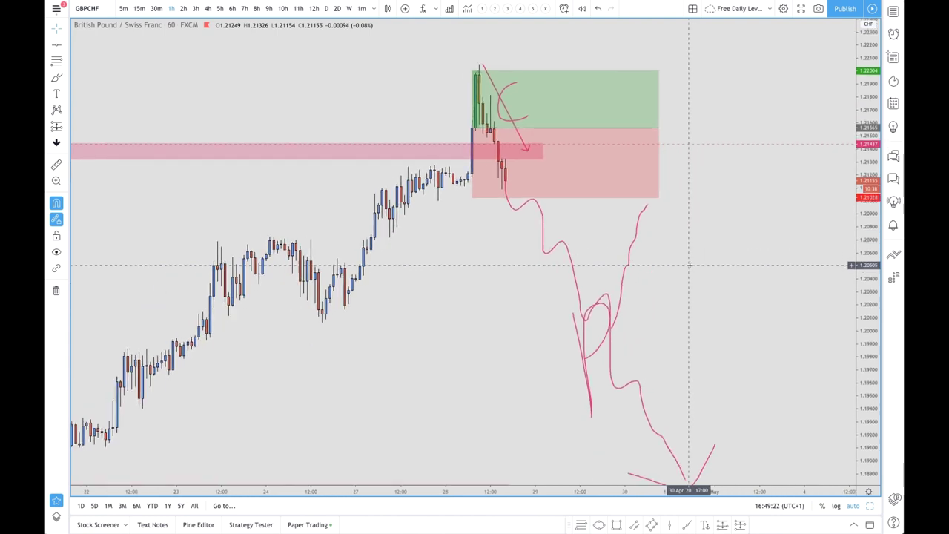
# Step: Continue the brushed rising path into the upper zone with an arrow turning down, and brush a letter R above it
pyautogui.scroll(-2, 689, 265)
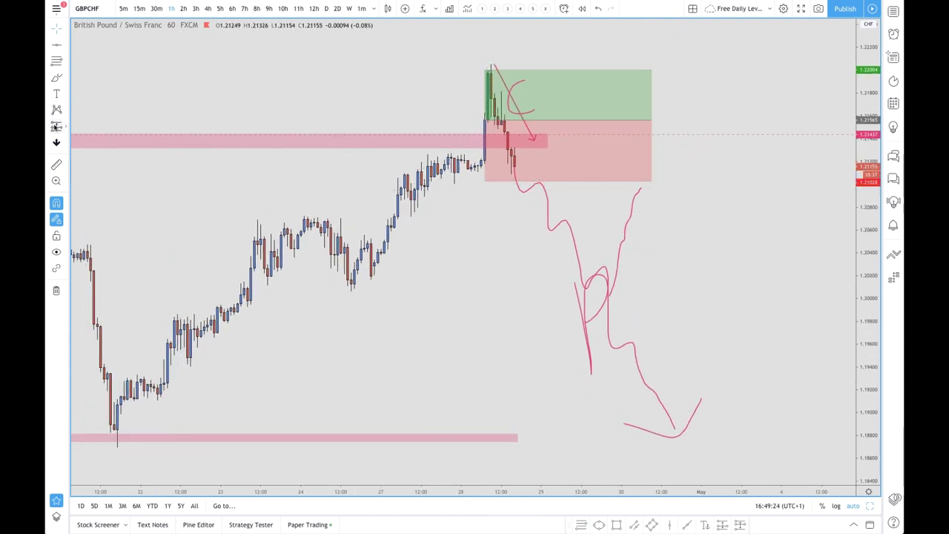
pyautogui.click(53, 80)
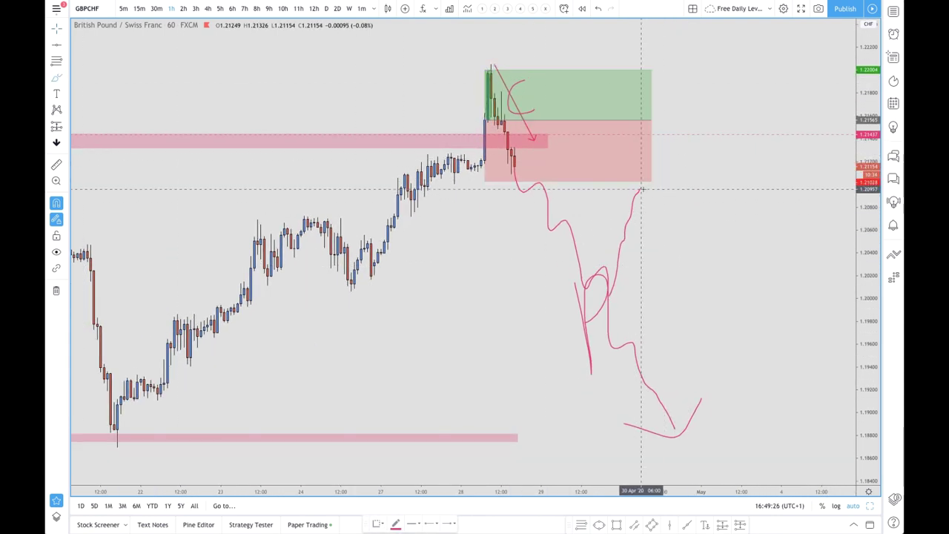
pyautogui.moveTo(641, 188)
pyautogui.mouseDown()
pyautogui.moveTo(649, 164)
pyautogui.moveTo(716, 195)
pyautogui.moveTo(728, 176)
pyautogui.mouseUp()
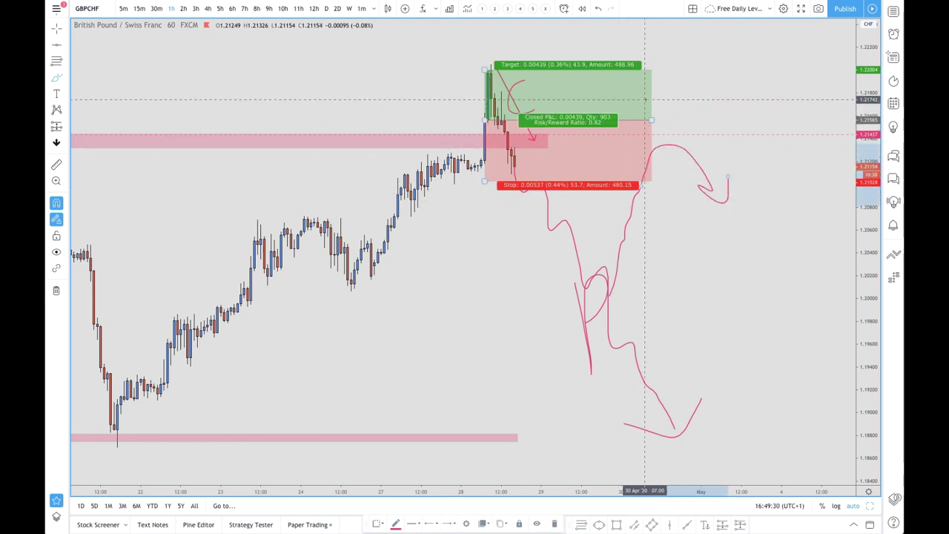
pyautogui.moveTo(645, 99)
pyautogui.mouseDown()
pyautogui.moveTo(671, 78)
pyautogui.moveTo(681, 128)
pyautogui.mouseUp()
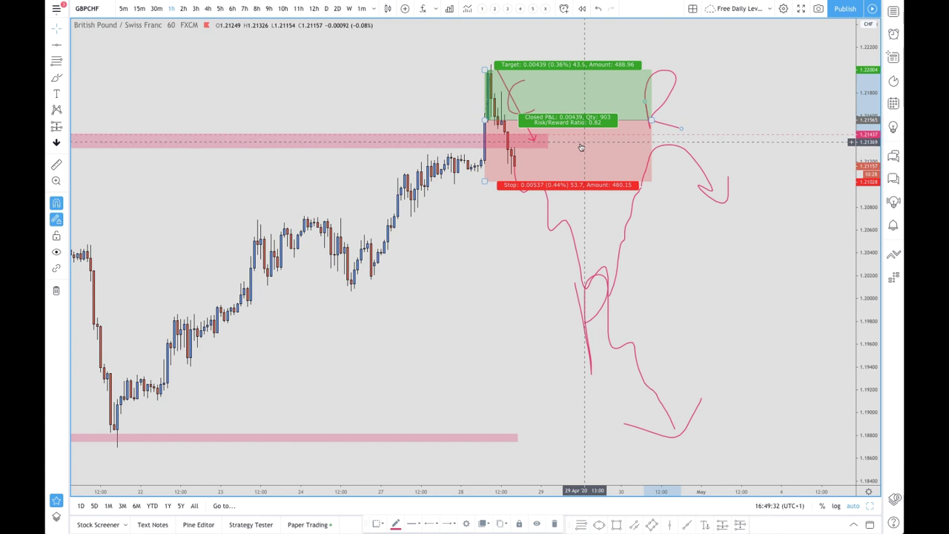
# Step: Extend the upper zone to 1 May 16:00 and brush a B above the letter C and an S above the letter R
pyautogui.moveTo(548, 147); pyautogui.dragTo(755, 148)
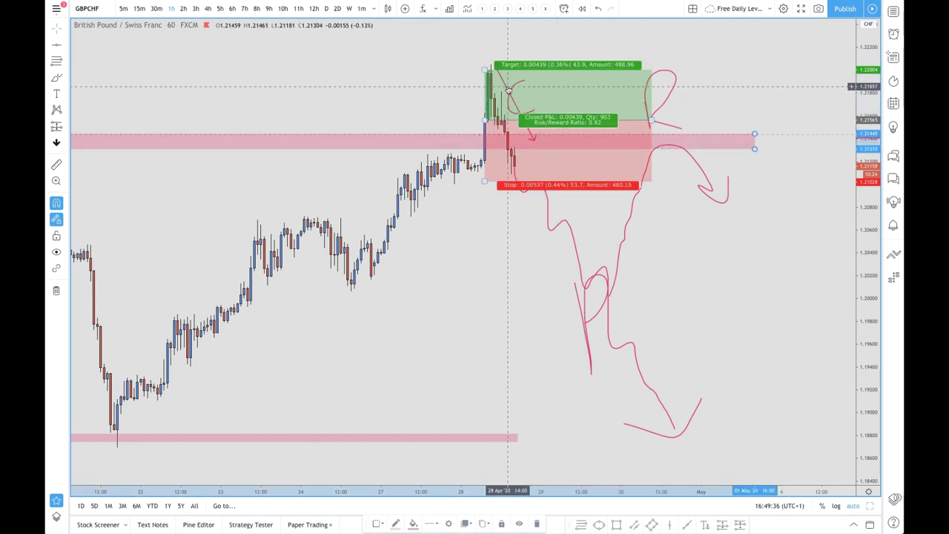
pyautogui.click(56, 81)
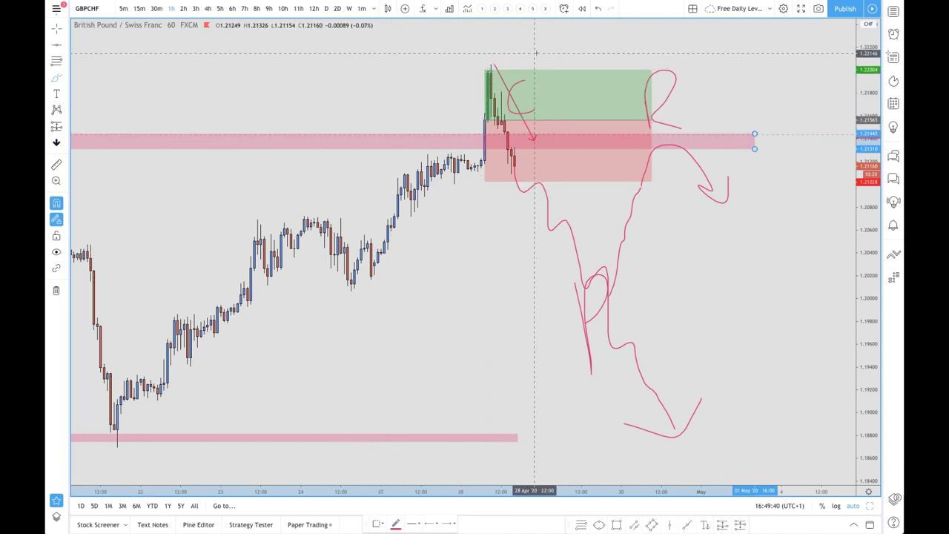
pyautogui.moveTo(536, 65)
pyautogui.mouseDown()
pyautogui.moveTo(540, 48)
pyautogui.moveTo(545, 74)
pyautogui.mouseUp()
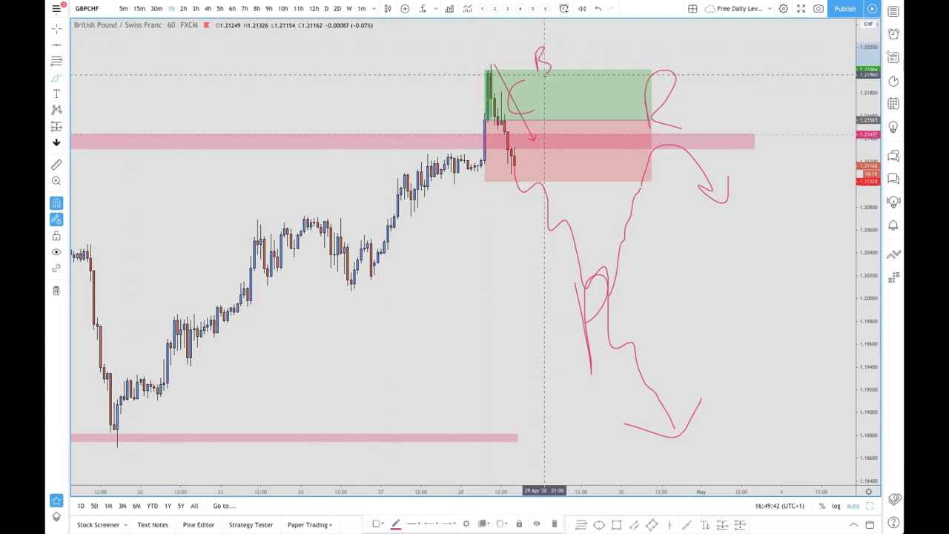
pyautogui.moveTo(666, 42)
pyautogui.mouseDown()
pyautogui.moveTo(674, 43)
pyautogui.moveTo(668, 63)
pyautogui.mouseUp()
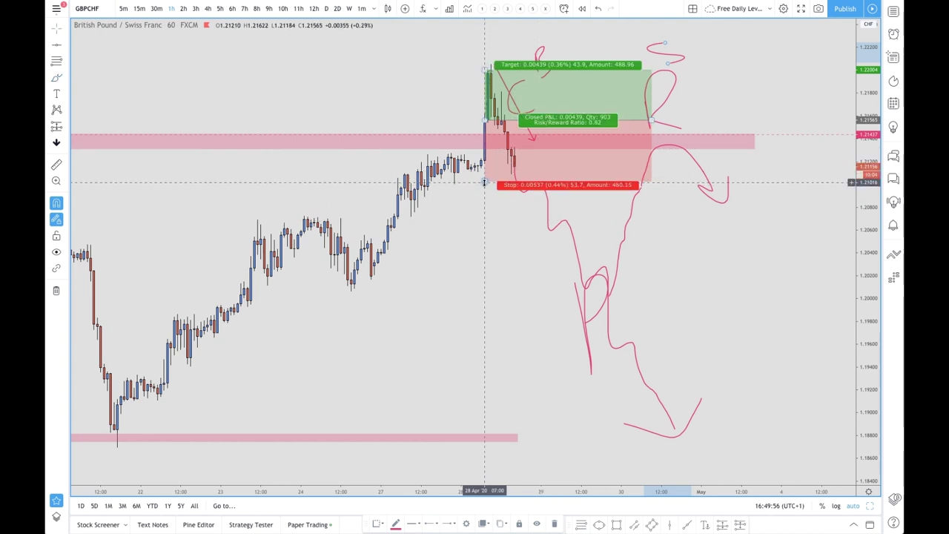
# Step: Set the long position's stop to 1.19890, below the brushed turning point of the projected path
pyautogui.moveTo(484, 182); pyautogui.dragTo(484, 311)
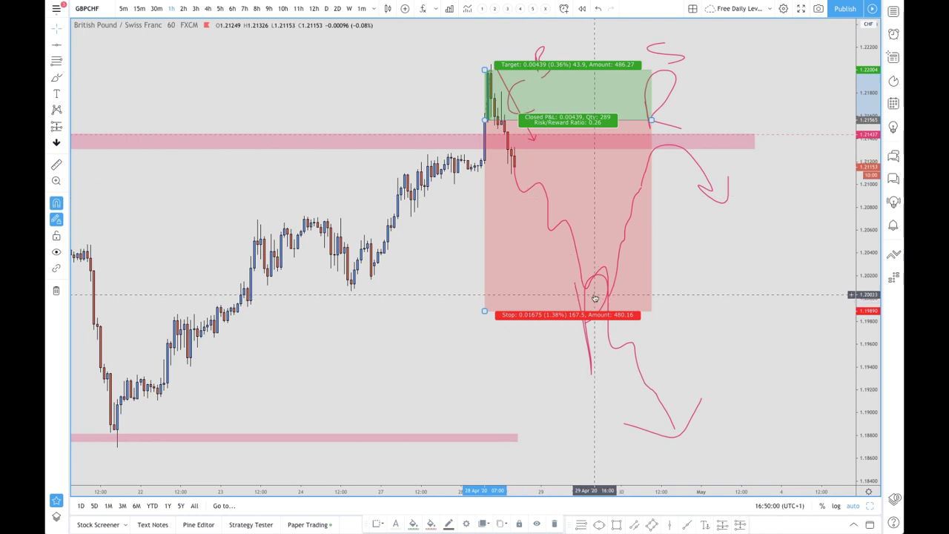
pyautogui.scroll(5, 597, 298)
pyautogui.scroll(-2, 604, 297)
pyautogui.hscroll(-5, 593, 333)
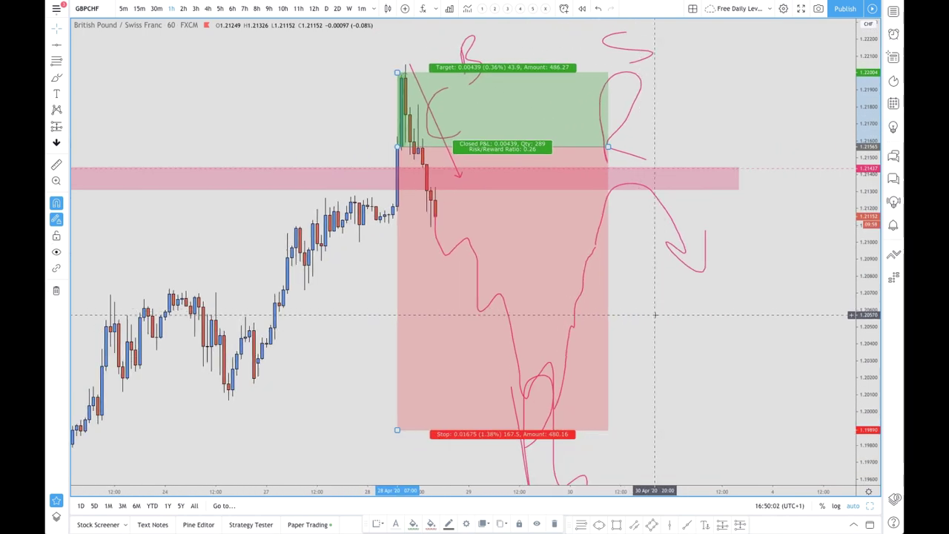
pyautogui.scroll(3, 579, 385)
pyautogui.scroll(-1, 575, 395)
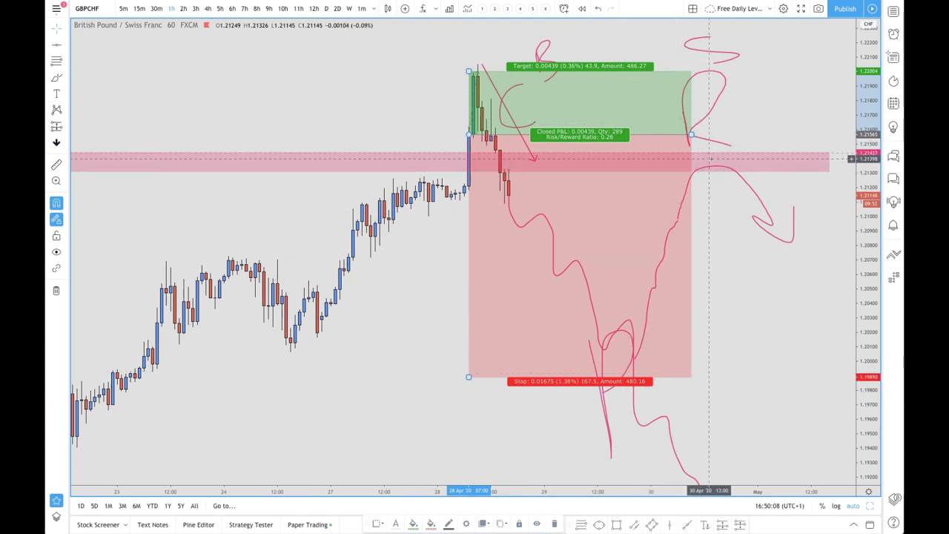
# Step: Brush another circle around the 14–15 April highs in the upper zone
pyautogui.click(56, 77)
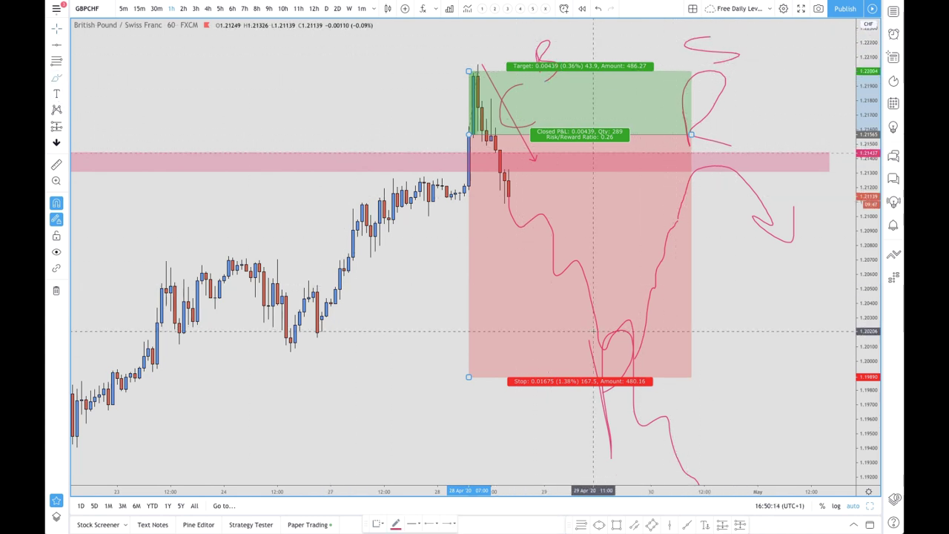
pyautogui.scroll(-2, 623, 319)
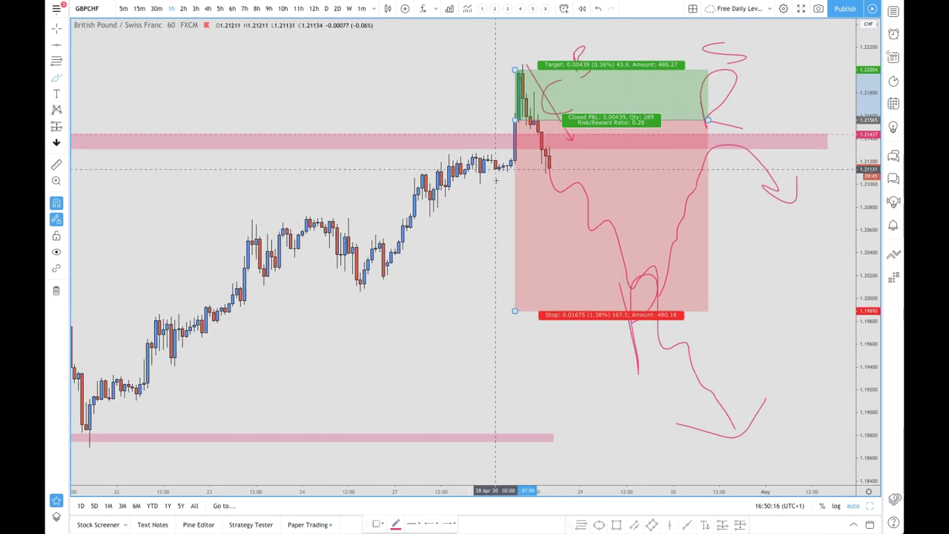
pyautogui.scroll(-2, 495, 178)
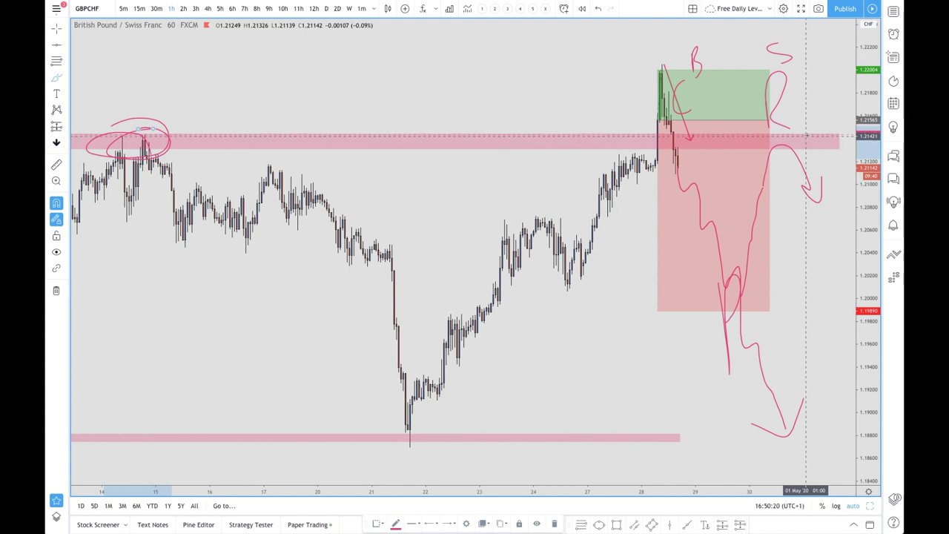
# Step: Circle the upper zone around 1 May, brush an S above the circle and draw an arrow descending from it
pyautogui.moveTo(805, 128)
pyautogui.mouseDown()
pyautogui.moveTo(791, 145)
pyautogui.moveTo(815, 150)
pyautogui.mouseUp()
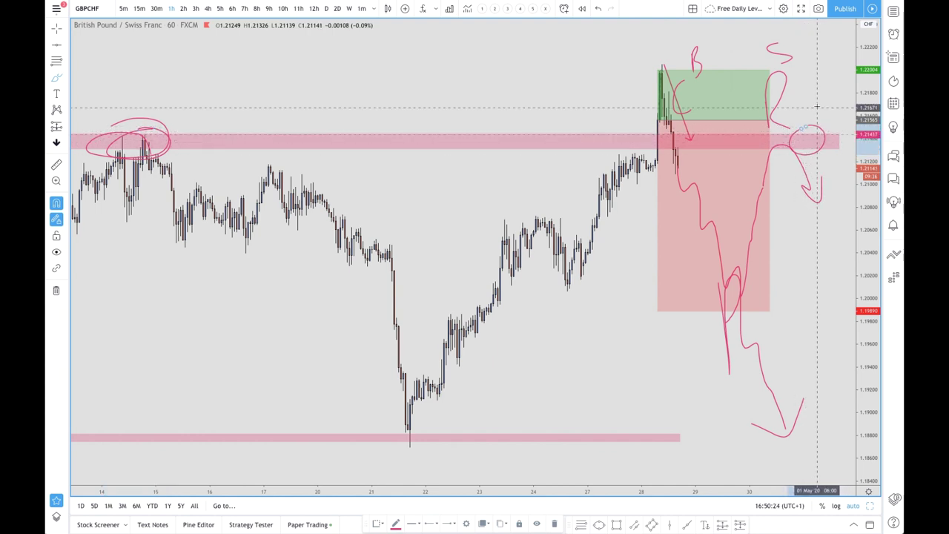
pyautogui.moveTo(818, 97); pyautogui.dragTo(796, 125)
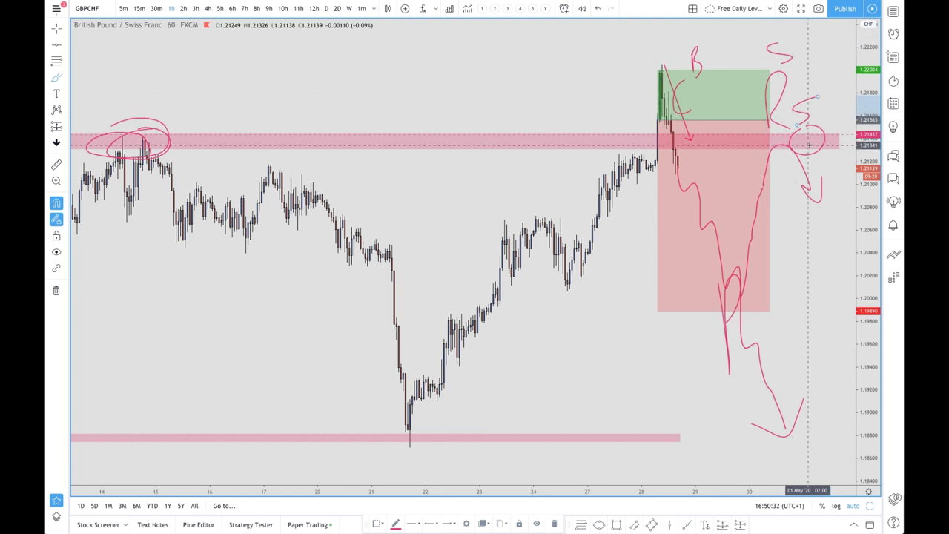
pyautogui.moveTo(811, 143); pyautogui.dragTo(841, 230)
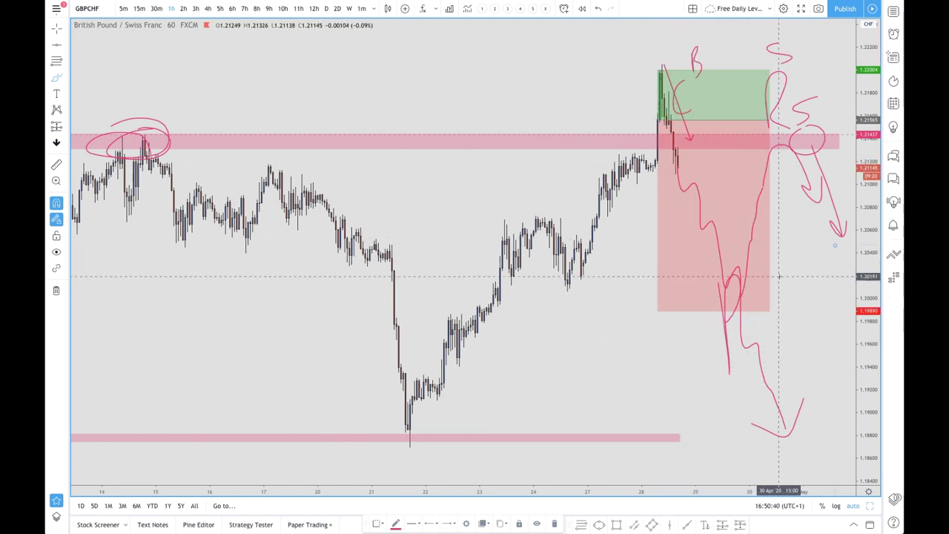
# Step: Circle two buy spots near 1.2000 with a B and a rising arrow, and brush an S at the upper zone's far end
pyautogui.moveTo(746, 292); pyautogui.dragTo(794, 311)
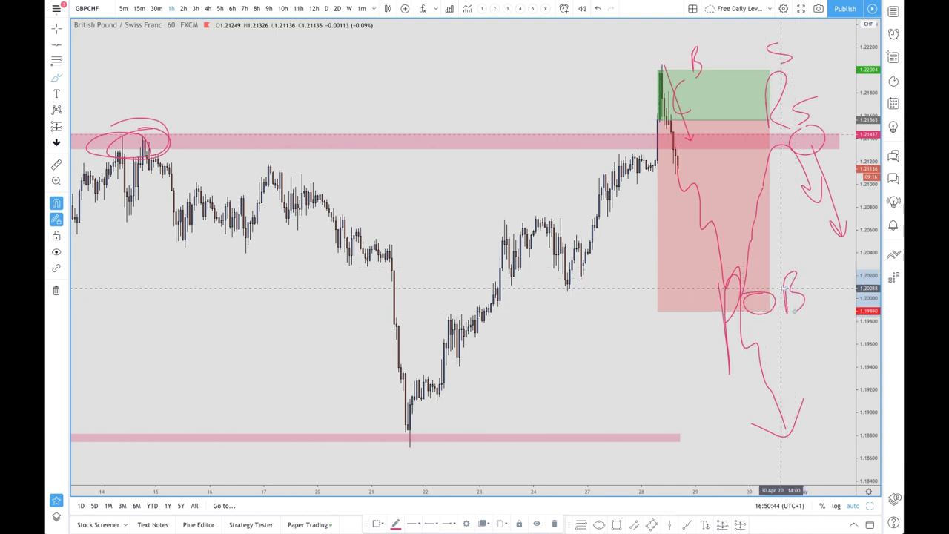
pyautogui.moveTo(749, 294)
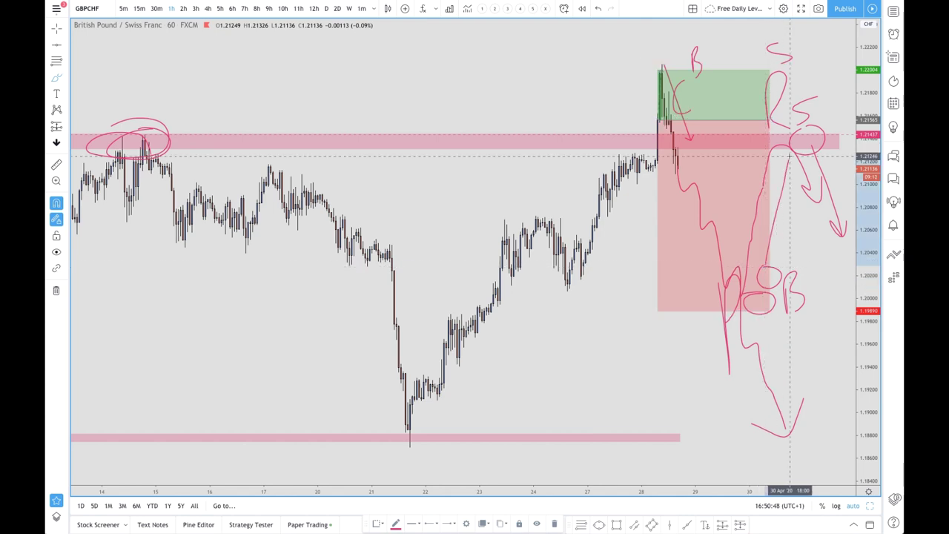
pyautogui.scroll(-3, 793, 159)
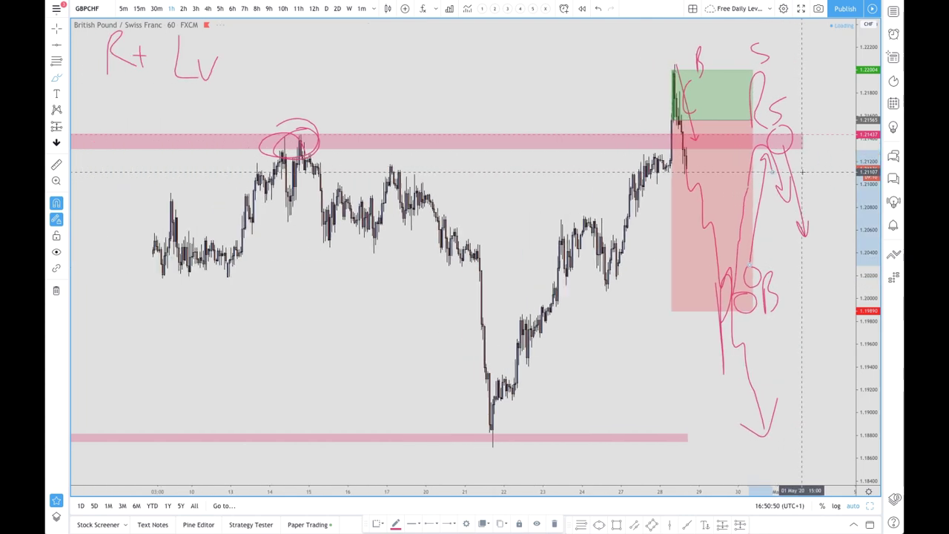
pyautogui.scroll(-3, 801, 172)
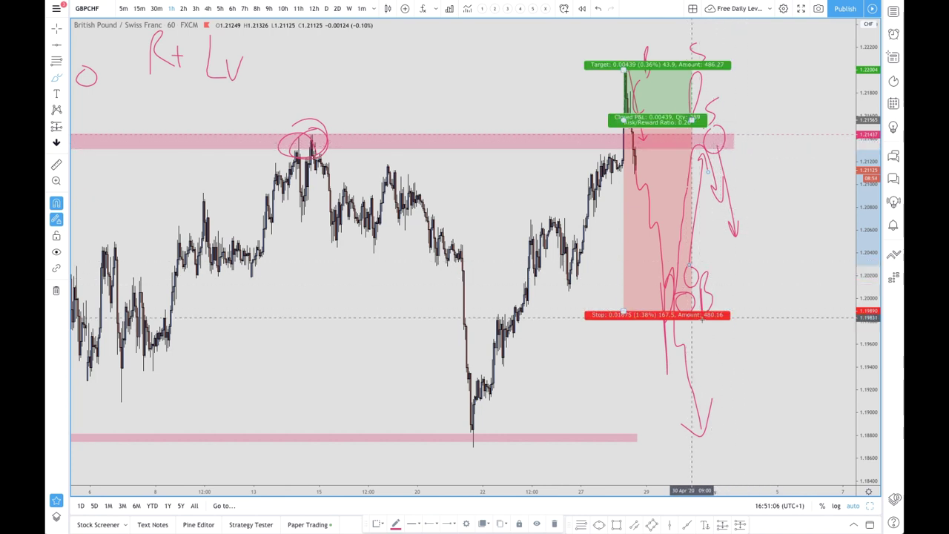
pyautogui.moveTo(751, 130)
pyautogui.mouseDown()
pyautogui.moveTo(736, 140)
pyautogui.moveTo(738, 152)
pyautogui.mouseUp()
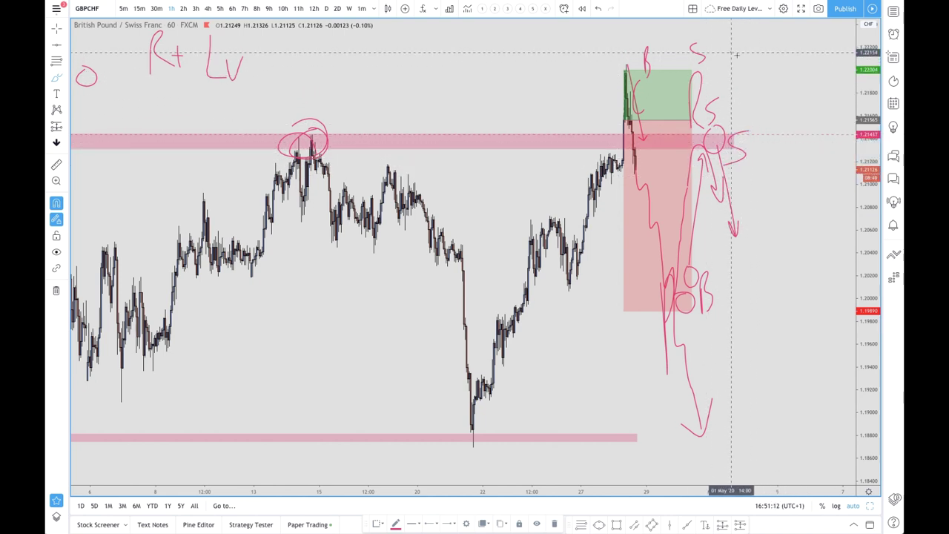
# Step: Brush a curly brace spanning the S marks around the upper zone, with a question mark and a D beside it
pyautogui.moveTo(733, 53)
pyautogui.mouseDown()
pyautogui.moveTo(782, 148)
pyautogui.moveTo(756, 172)
pyautogui.mouseUp()
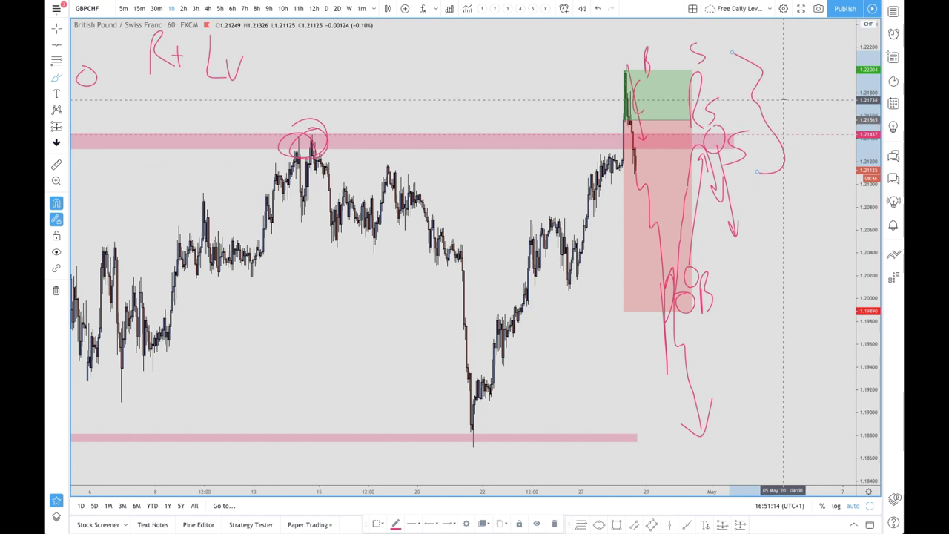
pyautogui.moveTo(780, 80)
pyautogui.mouseDown()
pyautogui.moveTo(801, 65)
pyautogui.moveTo(790, 97)
pyautogui.mouseUp()
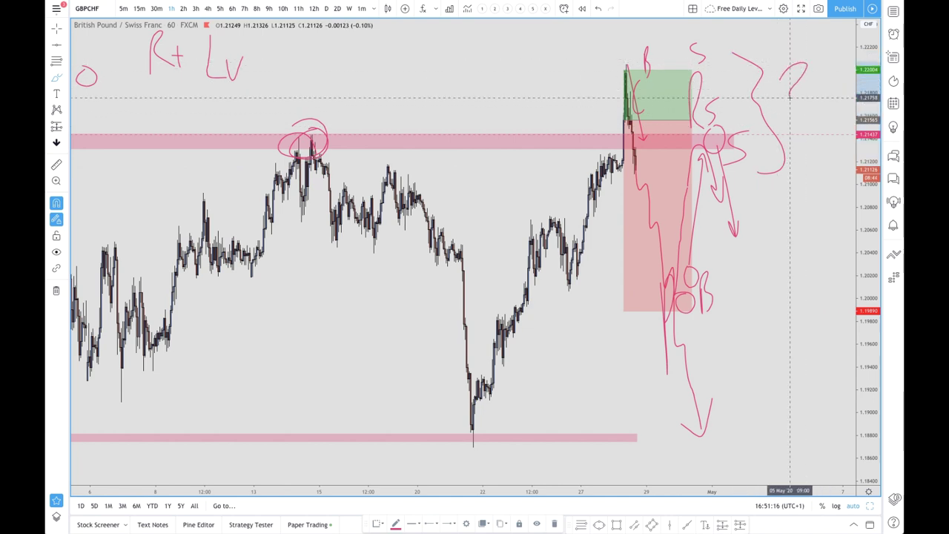
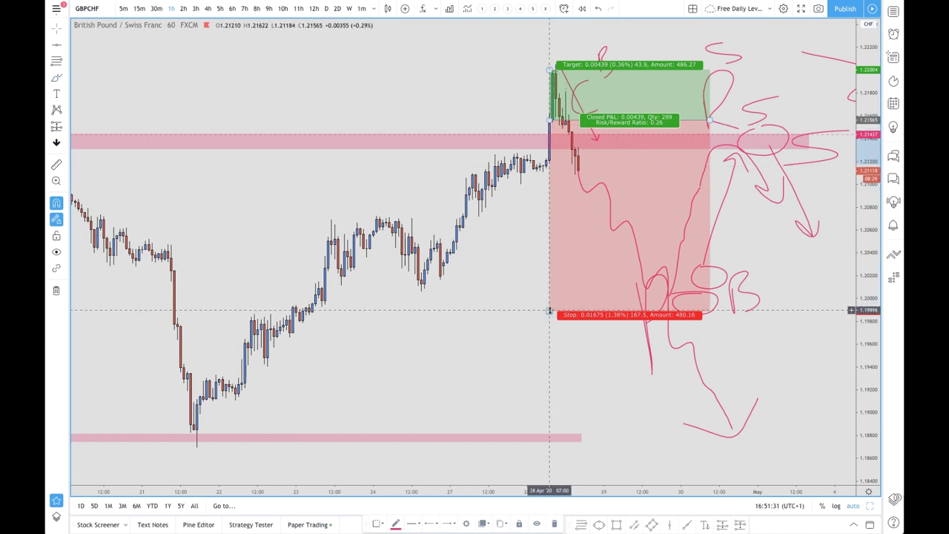
# Step: Compare stops for the long position at 1.21072, 1.20881 and 1.20402, and set the stop at 1.21107
pyautogui.moveTo(556, 310); pyautogui.dragTo(549, 169)
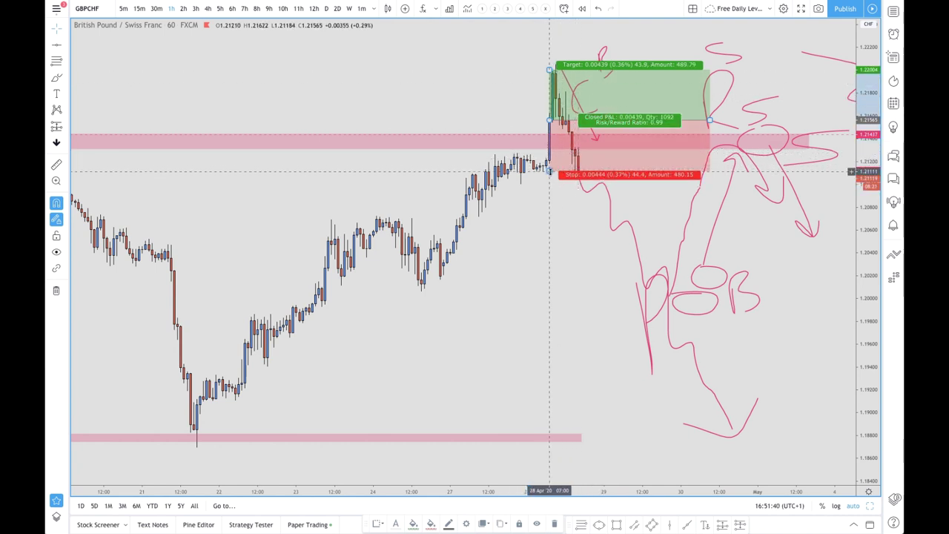
pyautogui.moveTo(554, 170); pyautogui.dragTo(552, 176)
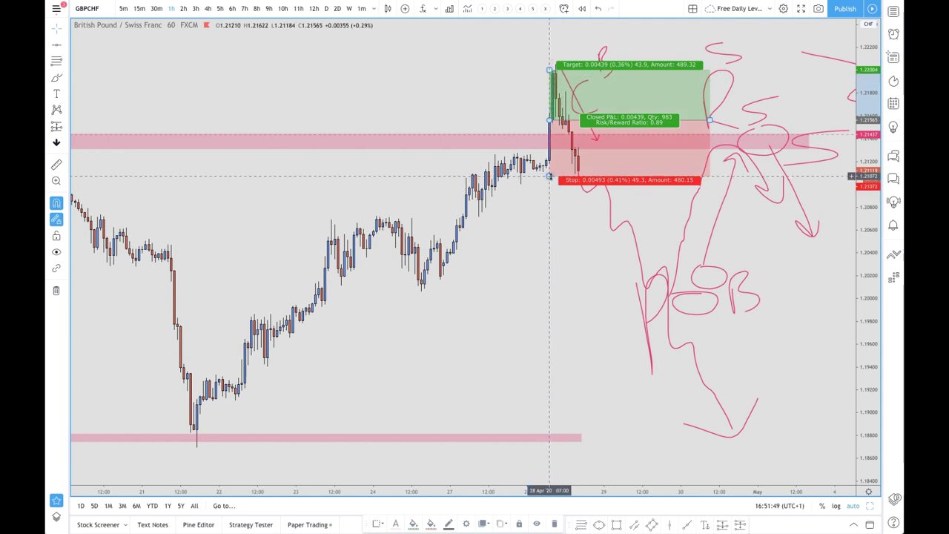
pyautogui.moveTo(549, 176); pyautogui.dragTo(553, 198)
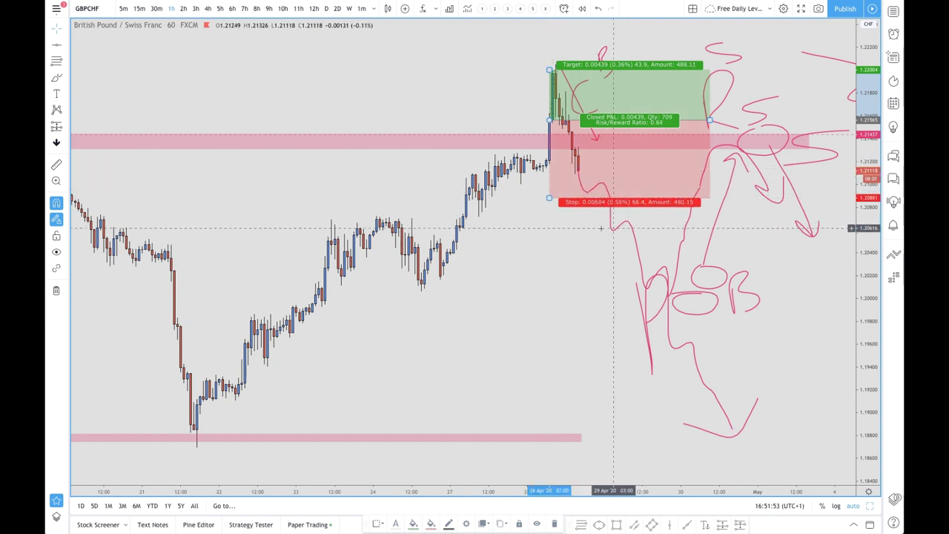
pyautogui.moveTo(550, 198); pyautogui.dragTo(550, 253)
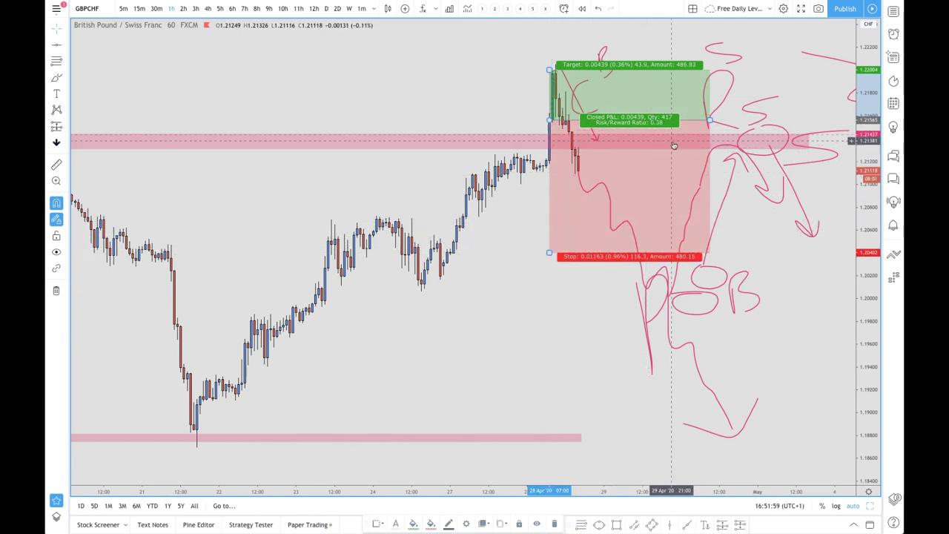
pyautogui.moveTo(550, 253); pyautogui.dragTo(553, 171)
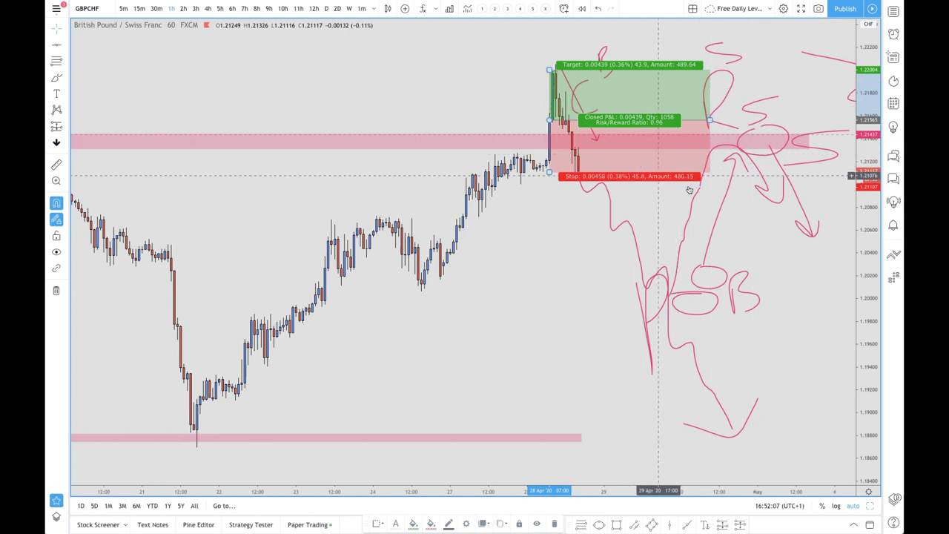
# Step: Extend the far end of the upper pink zone to about 4 May 08:00
pyautogui.scroll(-3, 662, 183)
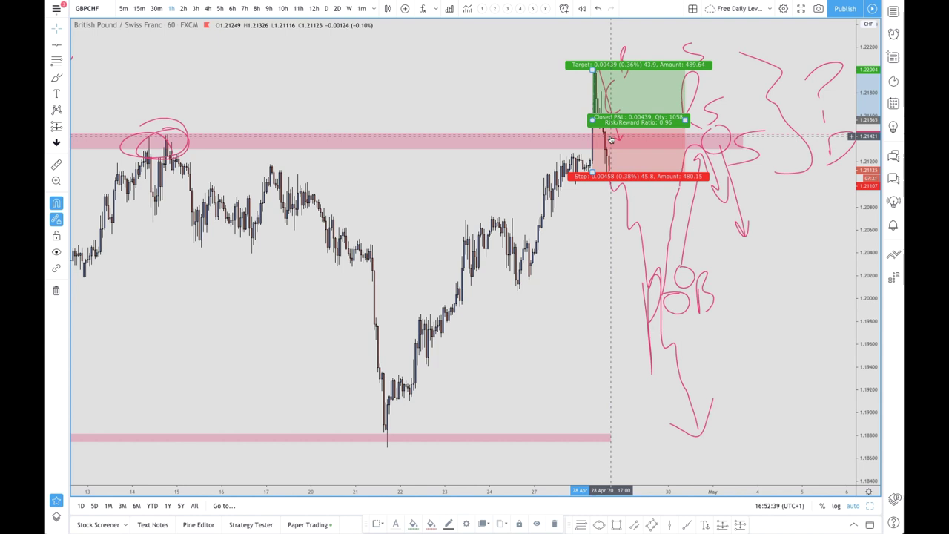
pyautogui.click(752, 147)
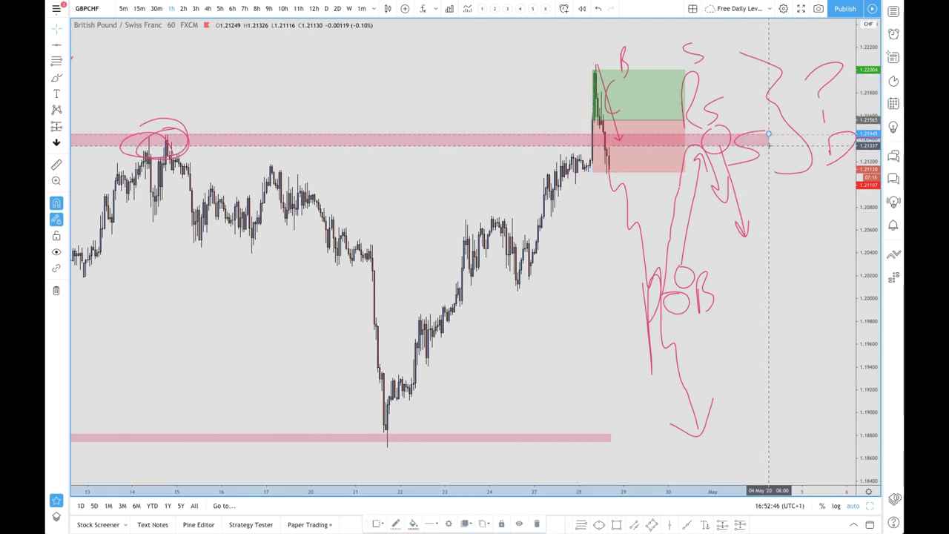